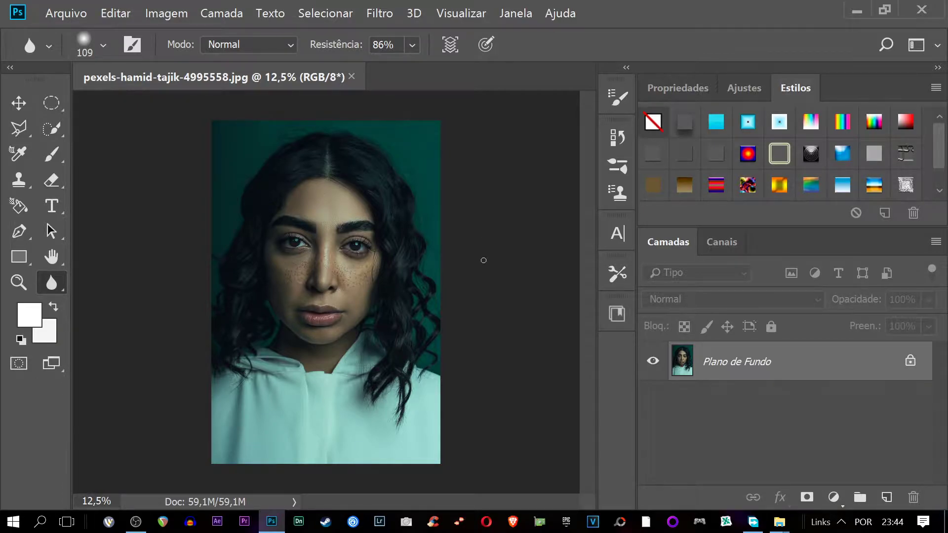
Step: Duplicate the portrait background into a new layer, 'Camada 1', with Ctrl+J
key("ctrl+j")
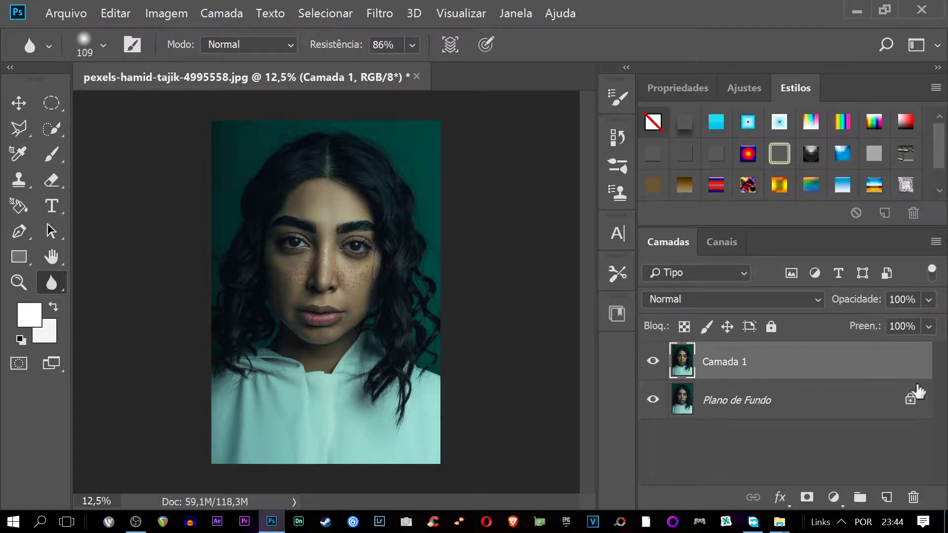
Step: Unlock the background as Camada 0, hide the Camada 1 copy, and select Camada 0
left_click_drag(910, 402, 913, 497)
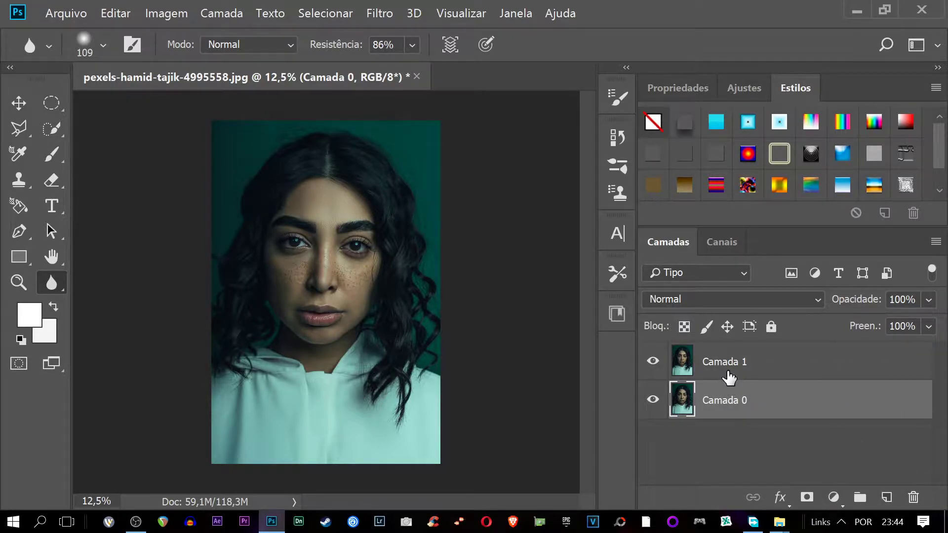
left_click(728, 377)
left_click(730, 398)
left_click(713, 364)
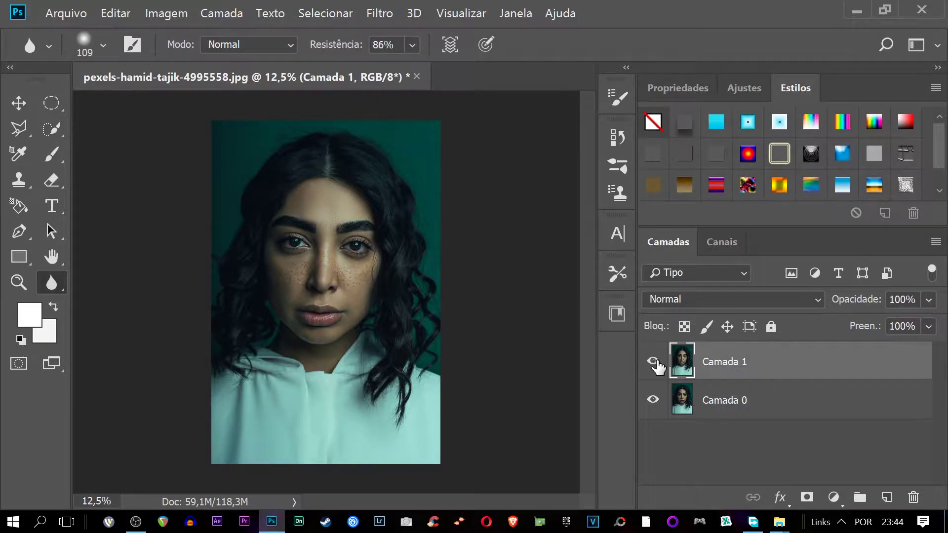
left_click(656, 364)
left_click(721, 401)
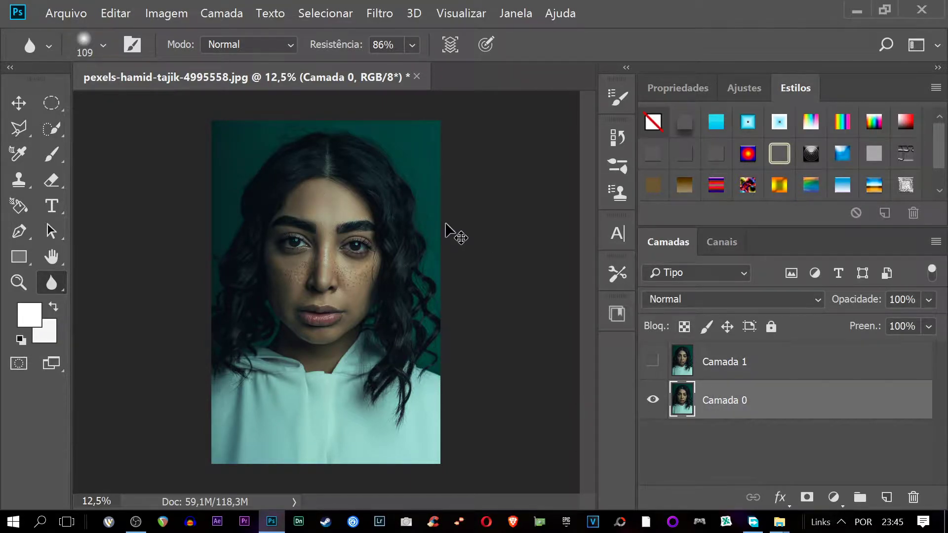
Step: Darken Camada 0 with Levels, capping output white at 187
key("ctrl+l")
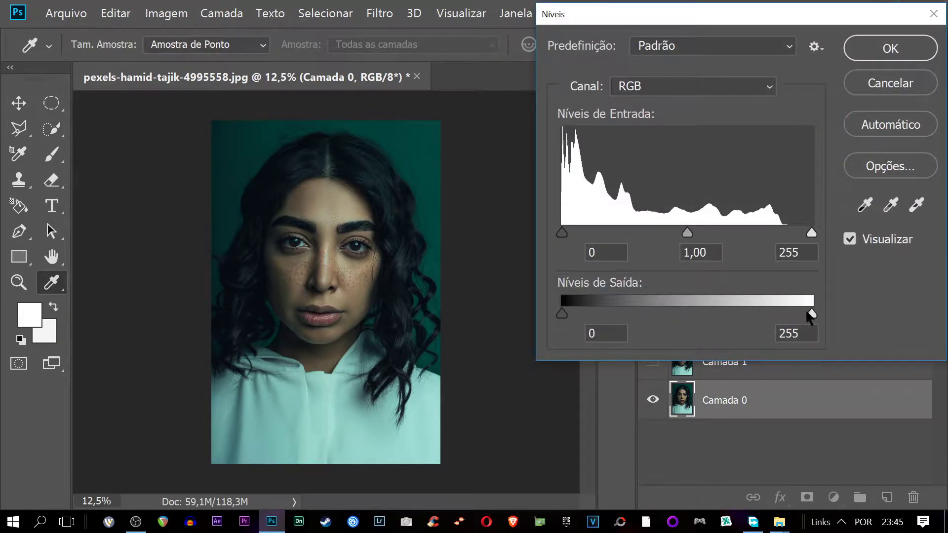
left_click_drag(812, 314, 744, 330)
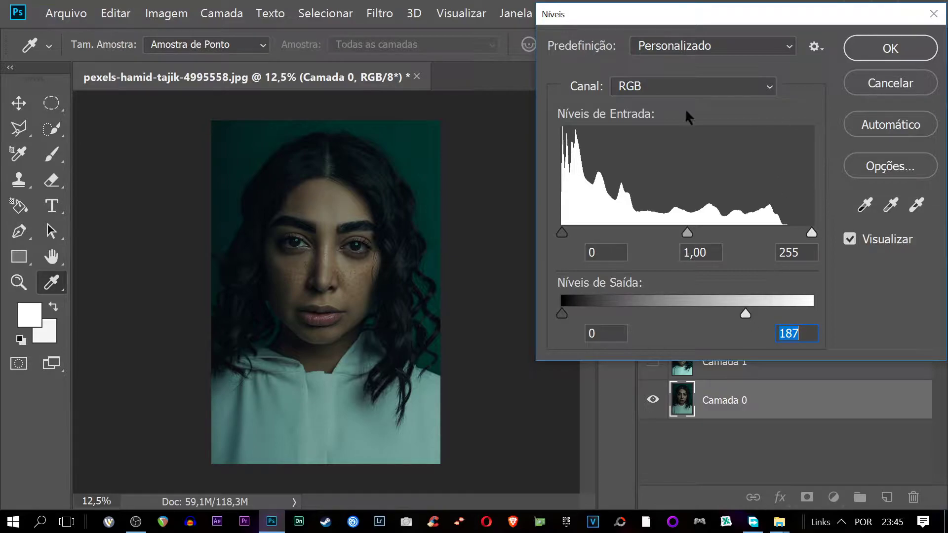
left_click(891, 48)
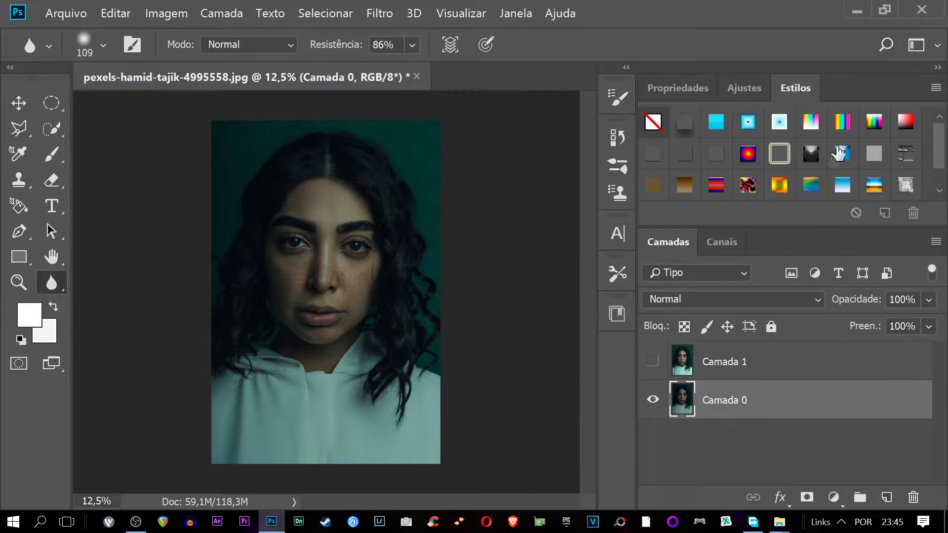
Step: Make Camada 1 visible again and select it
left_click(654, 356)
left_click(654, 355)
left_click(703, 363)
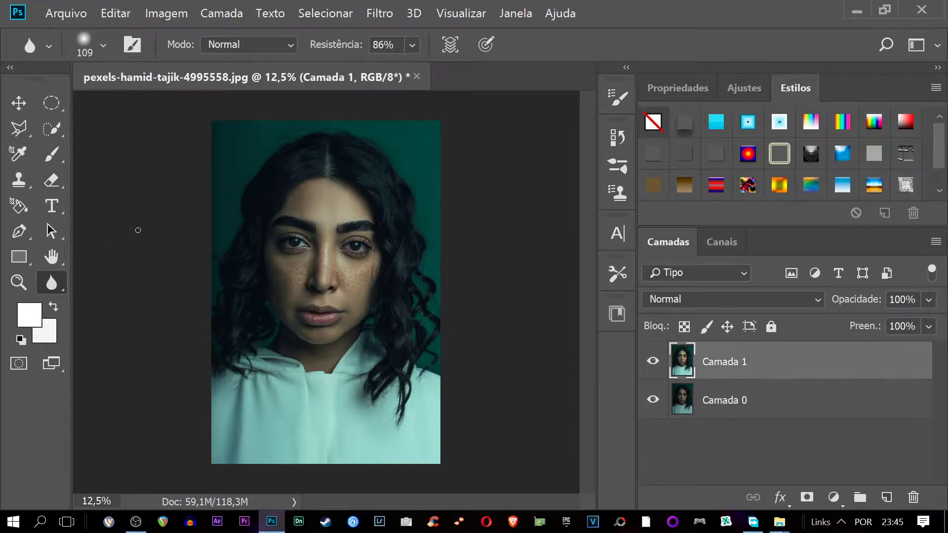
Step: Zoom into the face and paste the red-eye image as a new layer
scroll(325, 293, "up", 5)
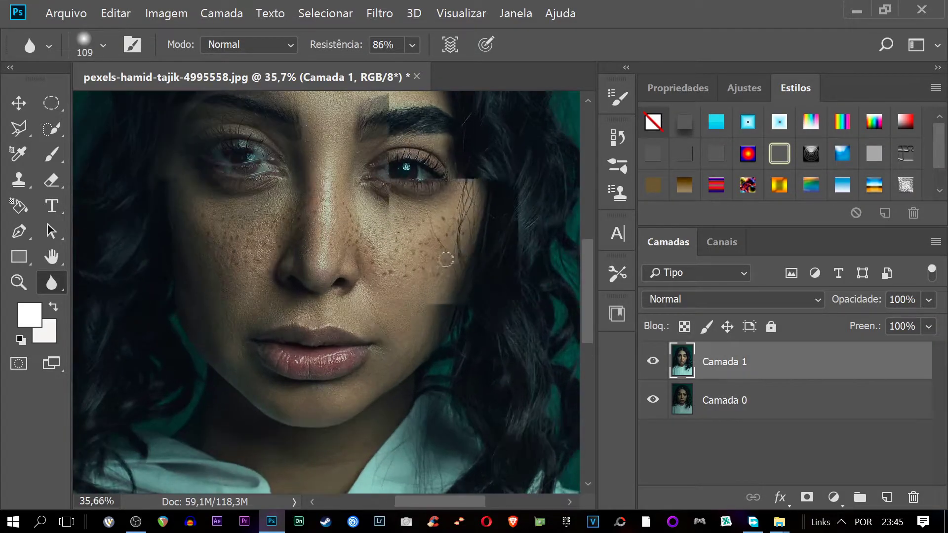
scroll(469, 247, "up", 2)
scroll(474, 239, "down", 3)
scroll(474, 240, "up", 1)
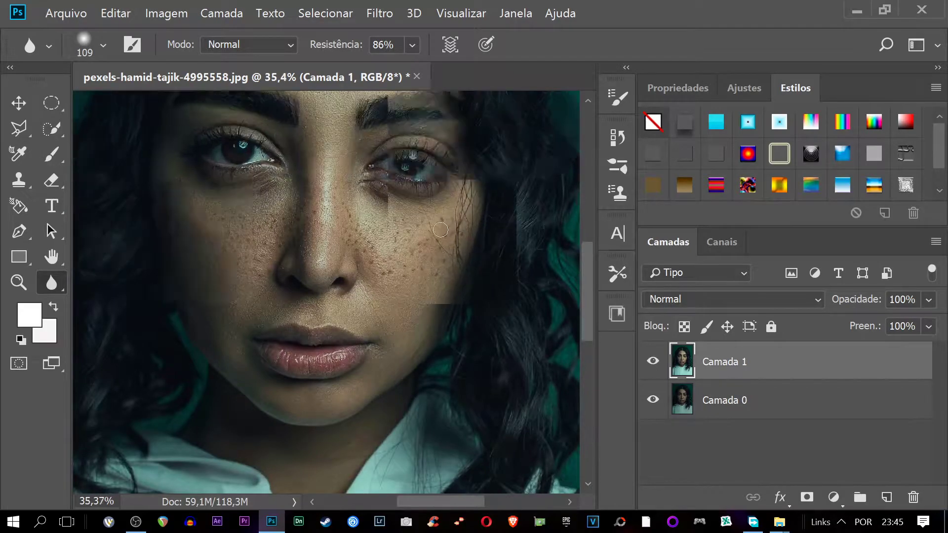
scroll(440, 230, "up", 2)
scroll(440, 229, "up", 1)
scroll(449, 217, "down", 2)
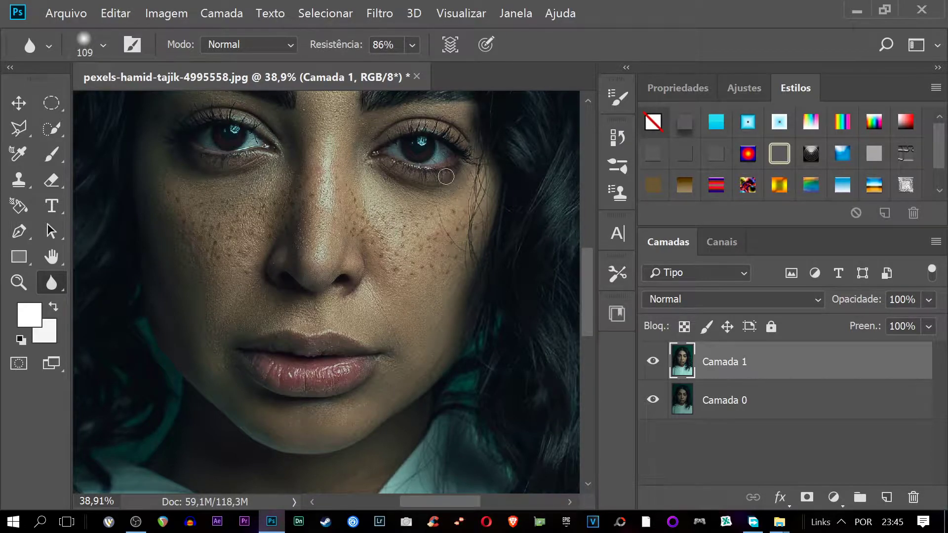
scroll(446, 176, "up", 2)
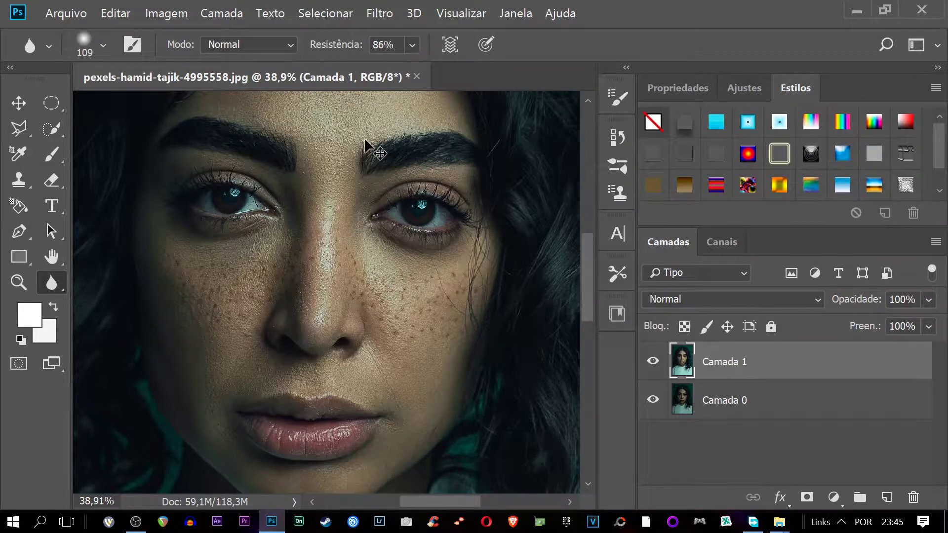
key("ctrl+v")
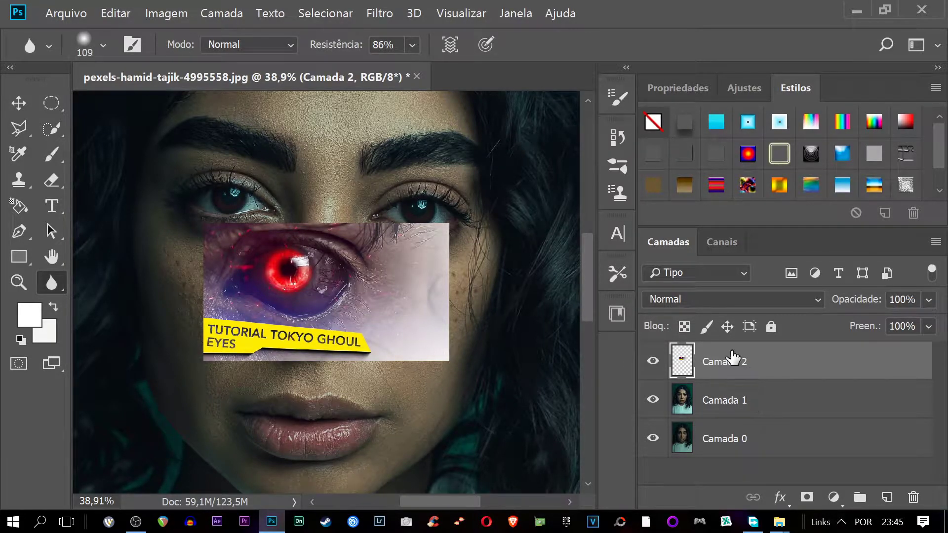
Step: Set Camada 2 to 41% opacity and move the red-eye image onto the right eye
left_click(928, 300)
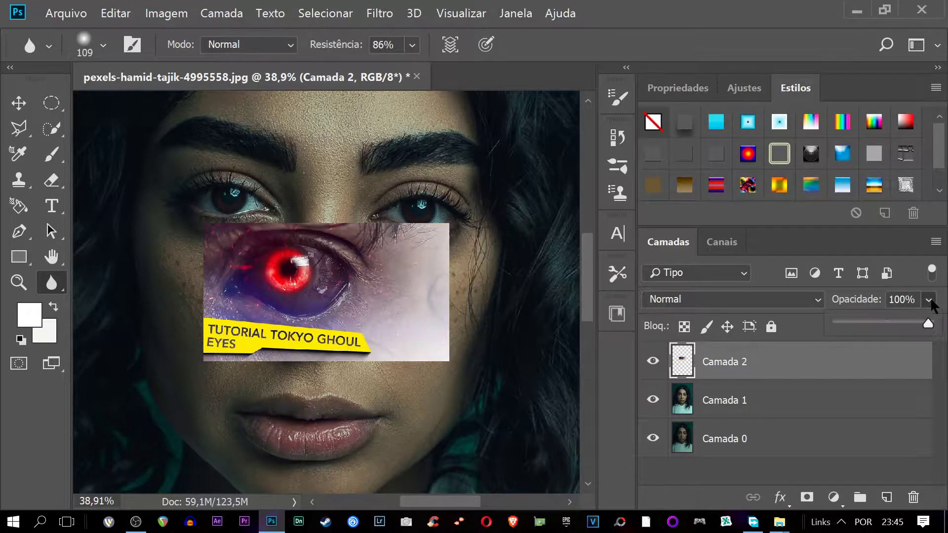
left_click(880, 322)
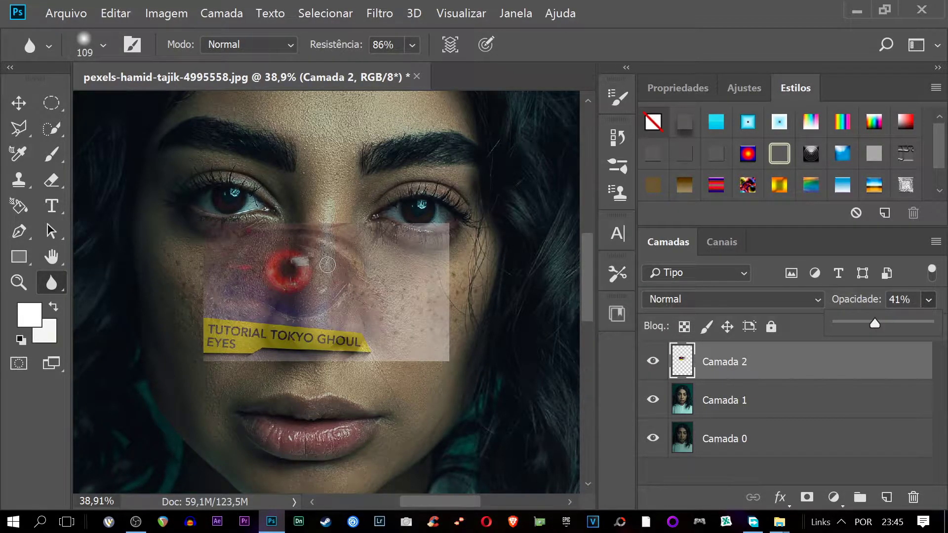
key("ctrl+t")
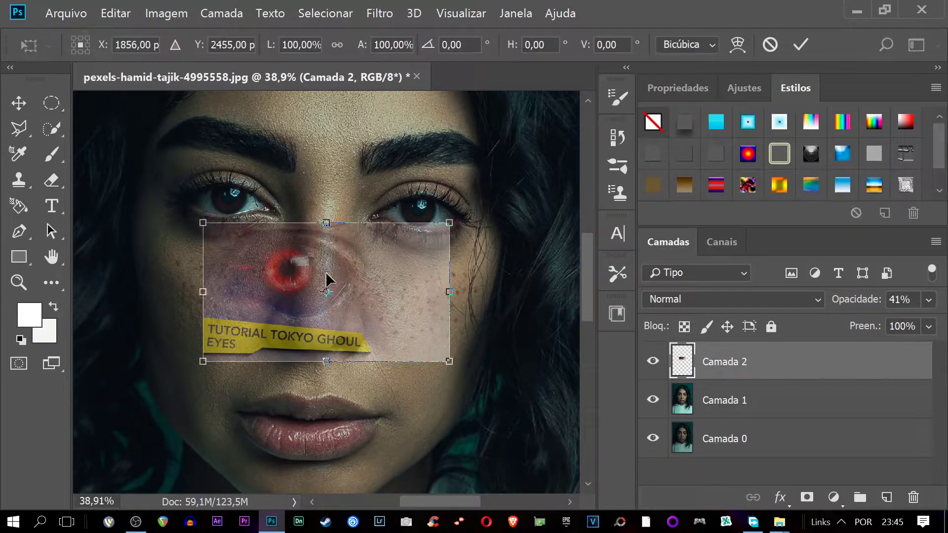
left_click_drag(372, 285, 506, 220)
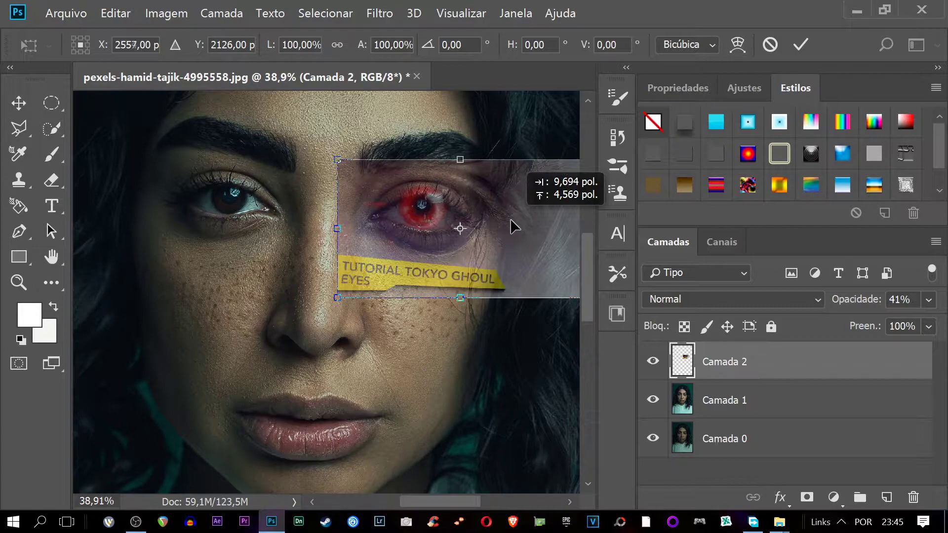
left_click_drag(510, 226, 508, 227)
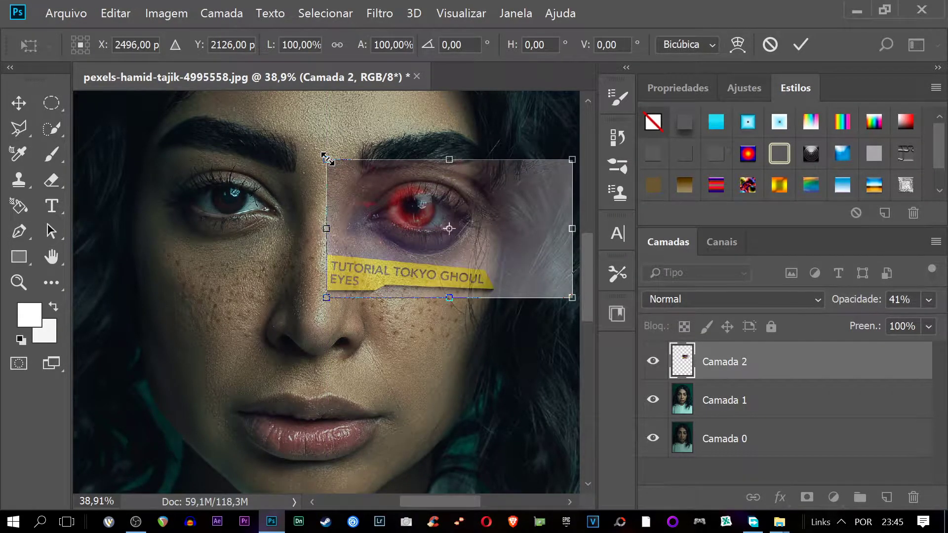
Step: Scale the red-eye image to about 73% and line the iris up with the eye
left_click_drag(326, 157, 391, 189)
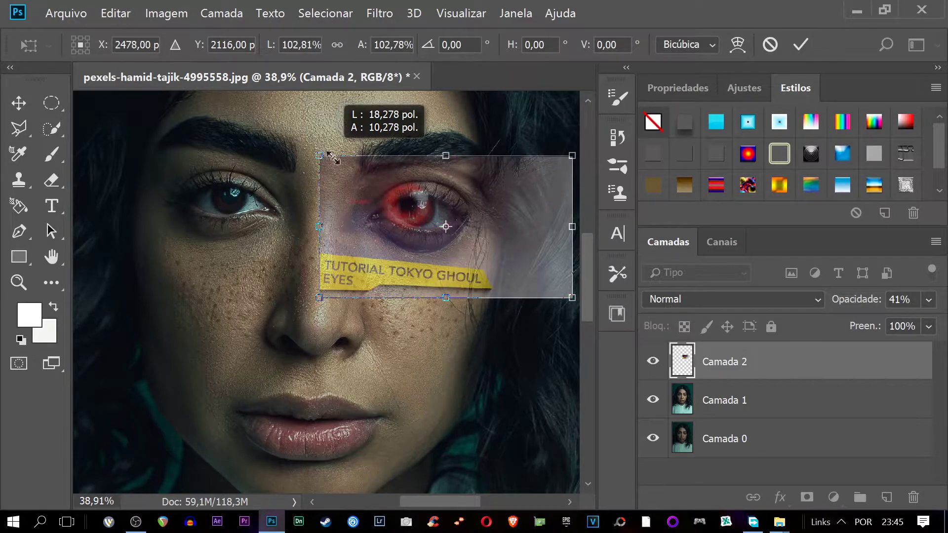
left_click_drag(390, 189, 384, 192)
left_click_drag(452, 224, 421, 204)
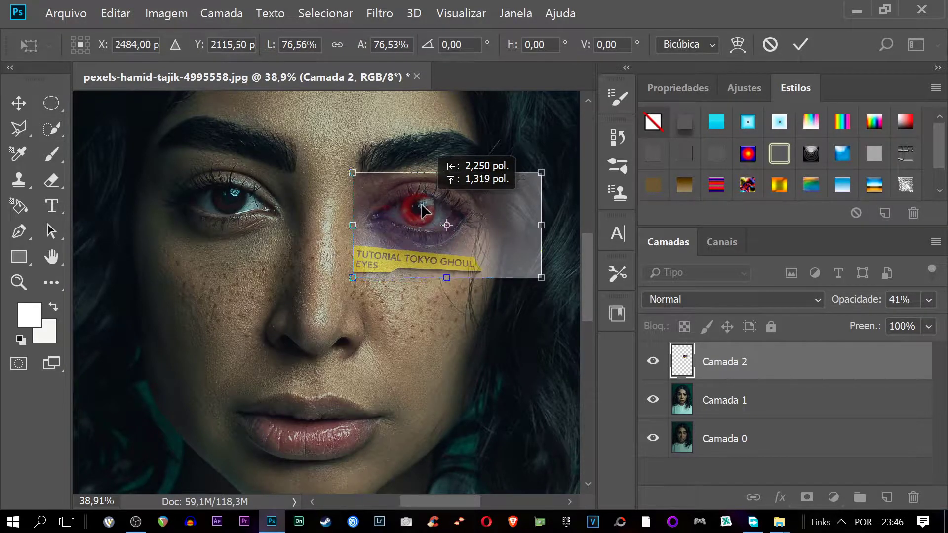
left_click_drag(357, 172, 369, 178)
left_click_drag(437, 218, 423, 213)
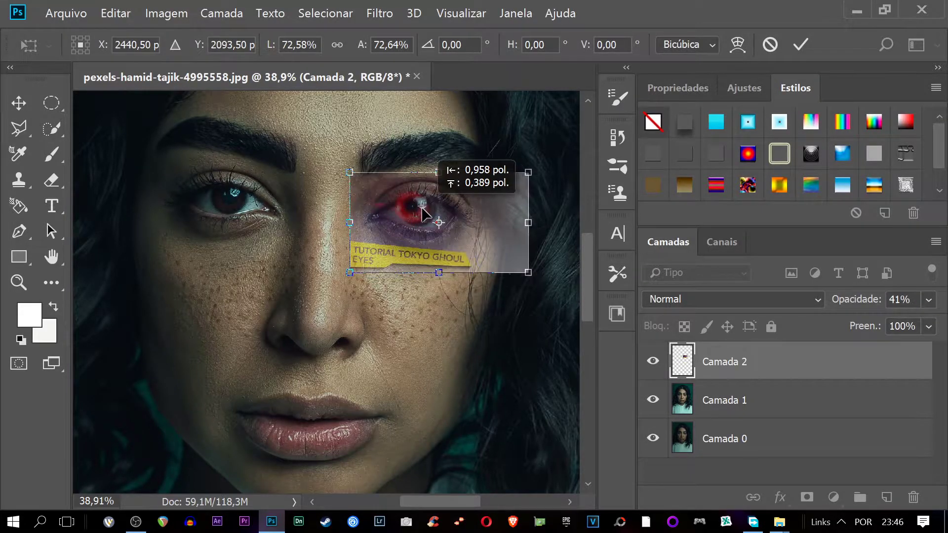
left_click_drag(422, 208, 428, 210)
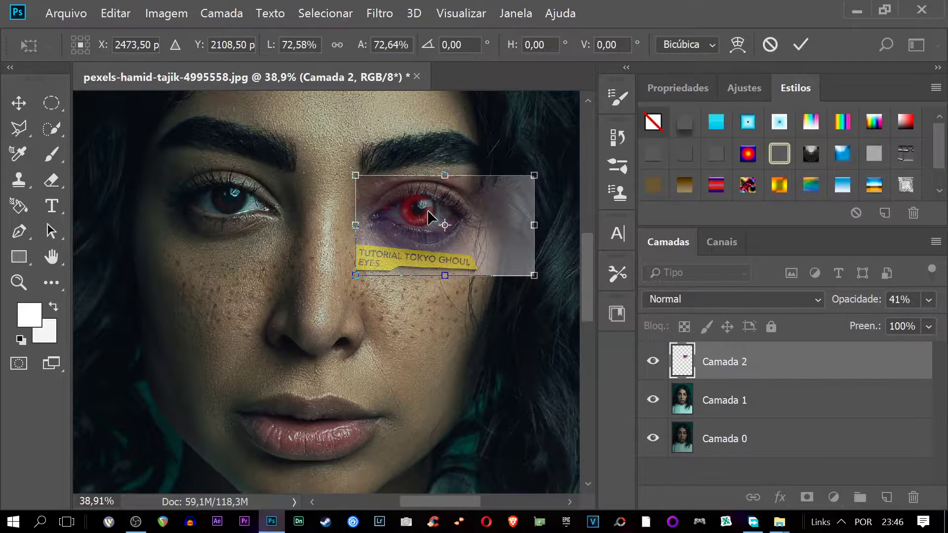
left_click(18, 102)
Step: Apply the transform and set up a fully soft 133 px Eraser
left_click(336, 219)
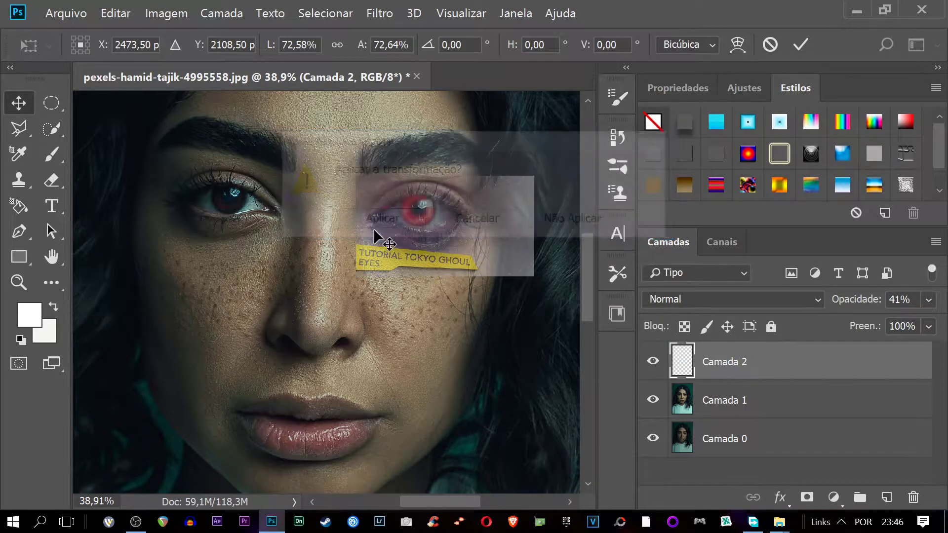
left_click(55, 260)
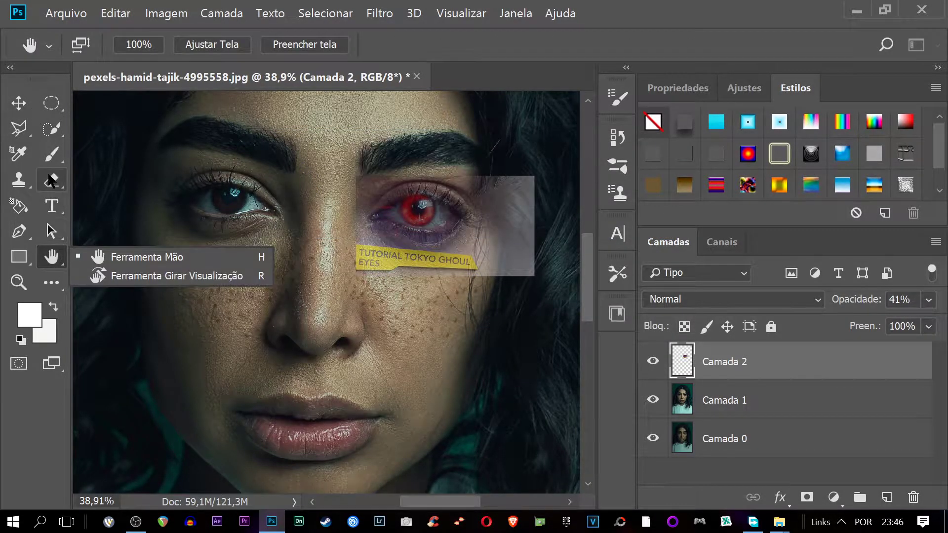
left_click(51, 179)
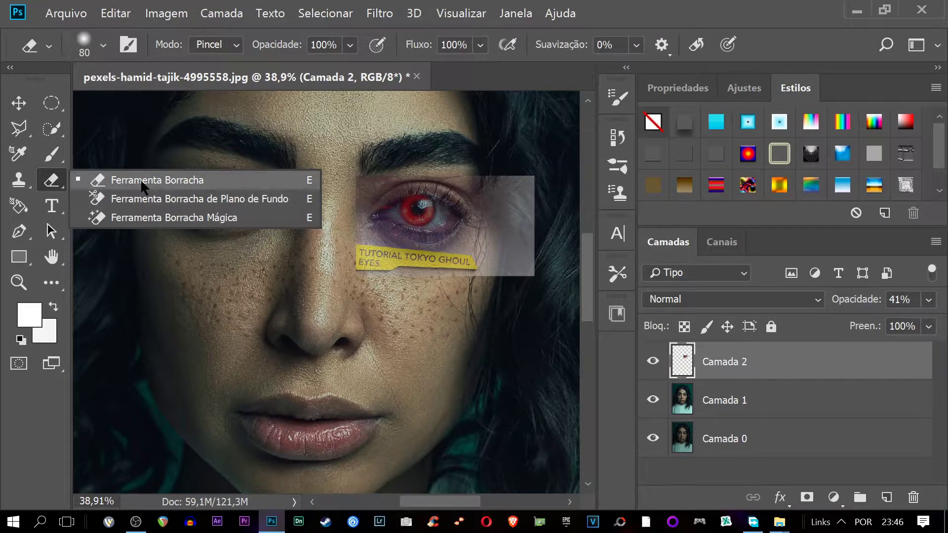
left_click(137, 180)
left_click(103, 46)
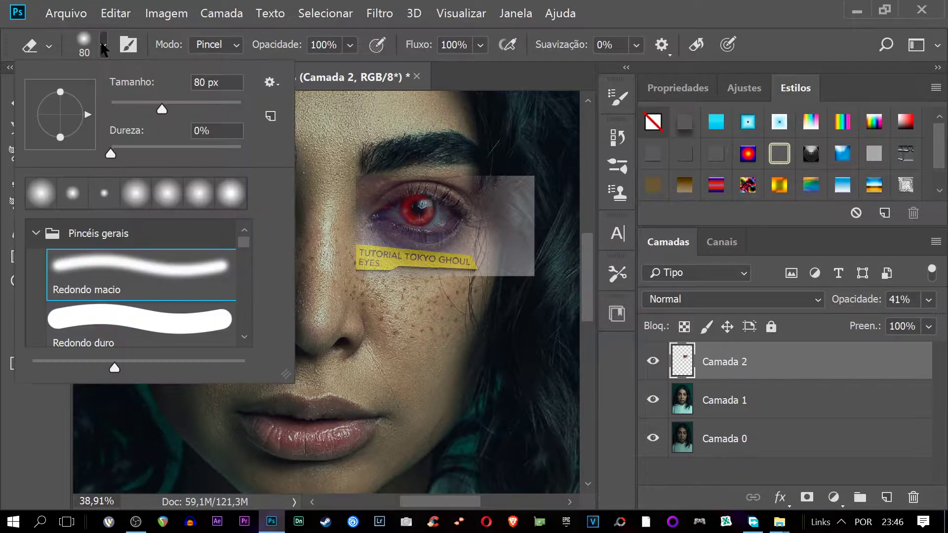
left_click(111, 153)
left_click_drag(156, 105, 164, 111)
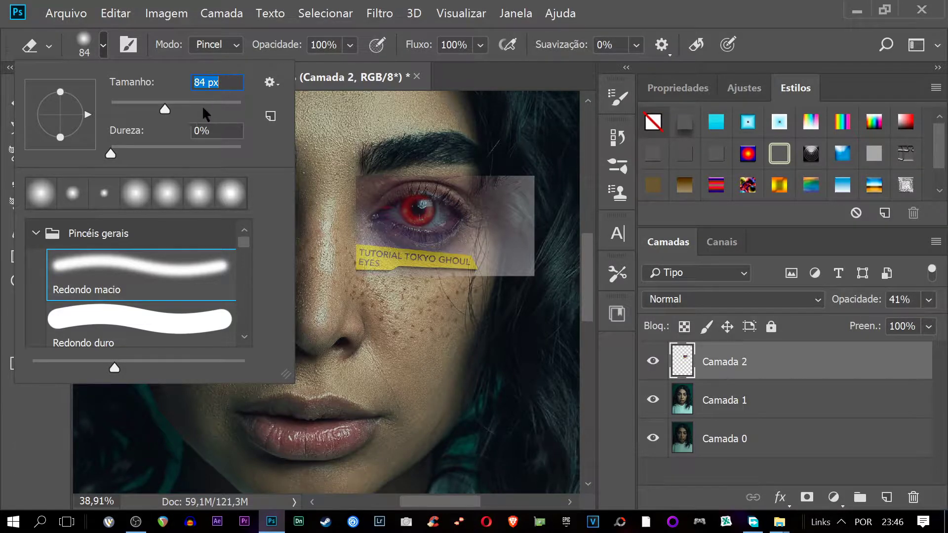
left_click_drag(196, 114, 188, 112)
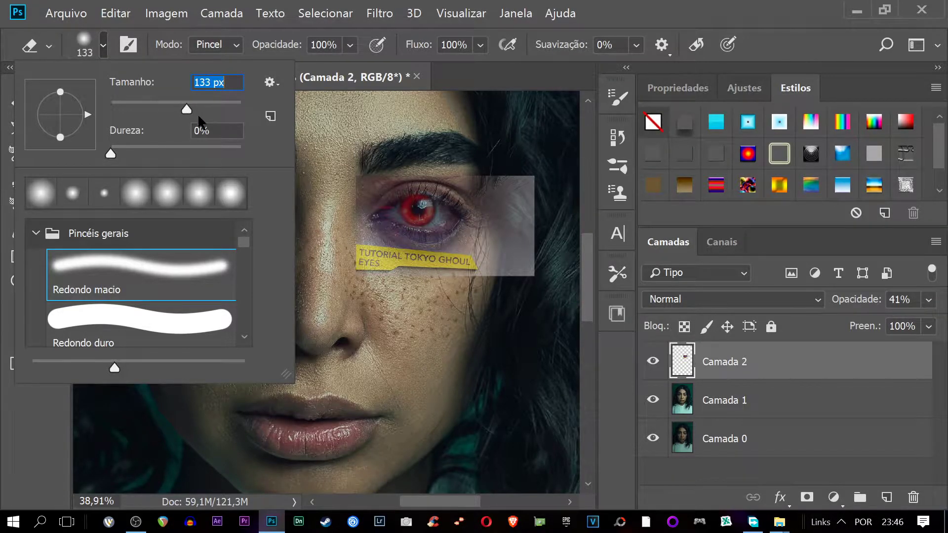
key("Return")
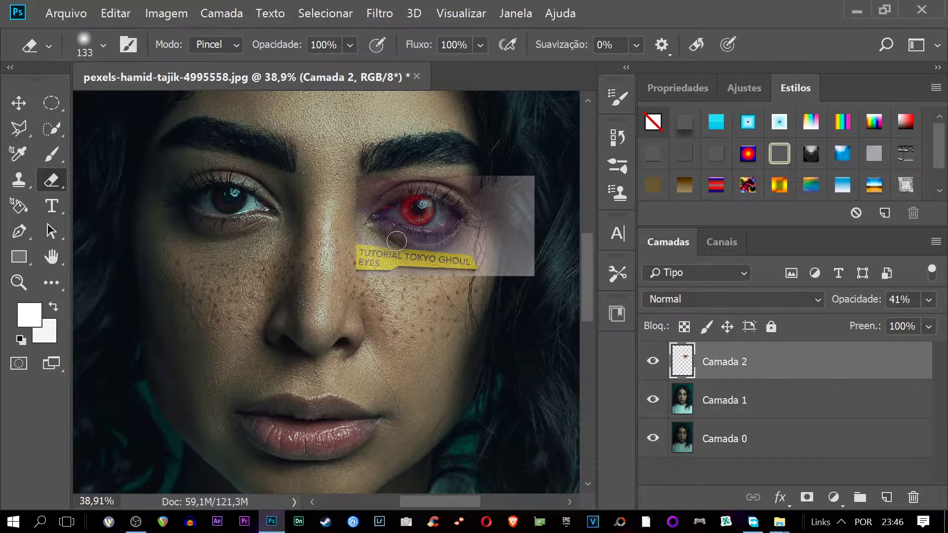
Step: Erase the yellow label, GHOUL text and grey overlay around the red eye
left_click_drag(392, 240, 411, 270)
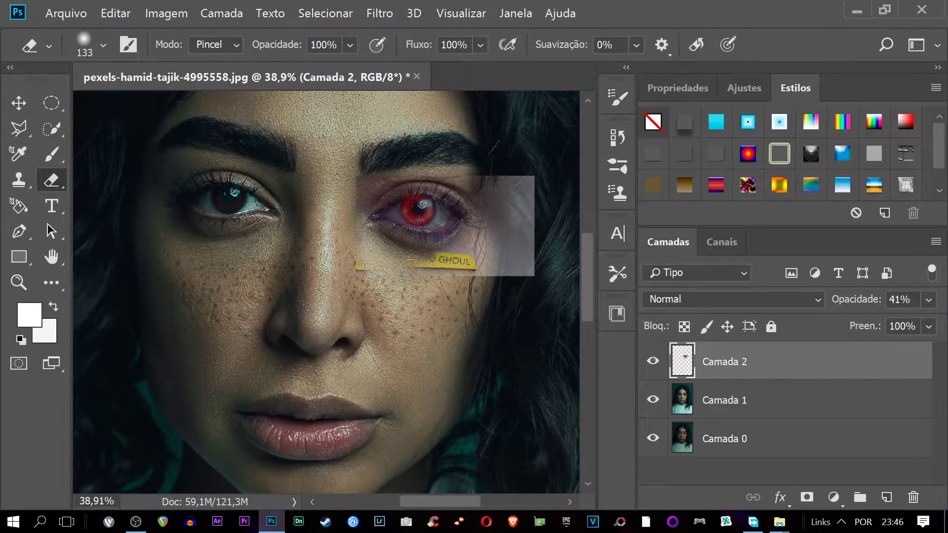
mouse_move(427, 266)
left_mouse_down()
mouse_move(494, 270)
mouse_move(407, 245)
left_mouse_up()
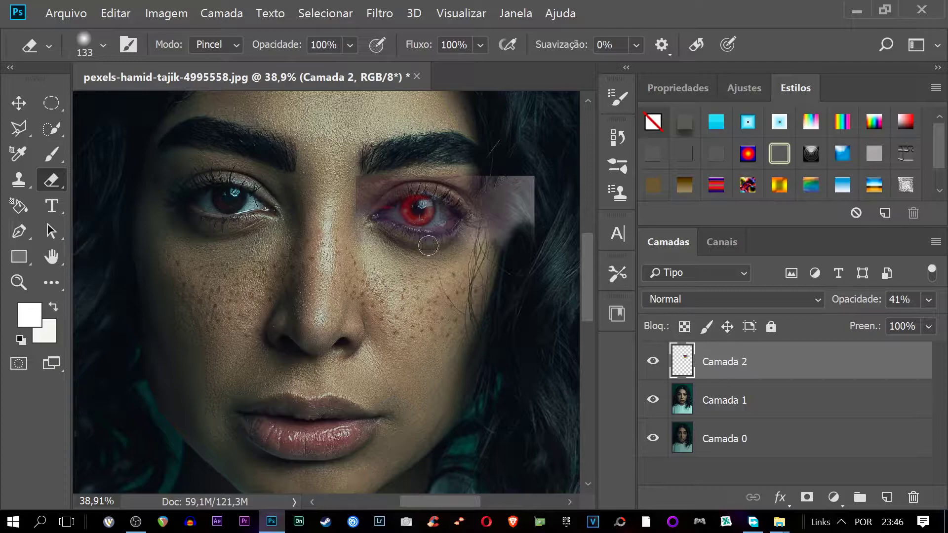
mouse_move(451, 247)
left_mouse_down()
mouse_move(510, 183)
mouse_move(471, 209)
mouse_move(395, 182)
mouse_move(349, 200)
left_mouse_up()
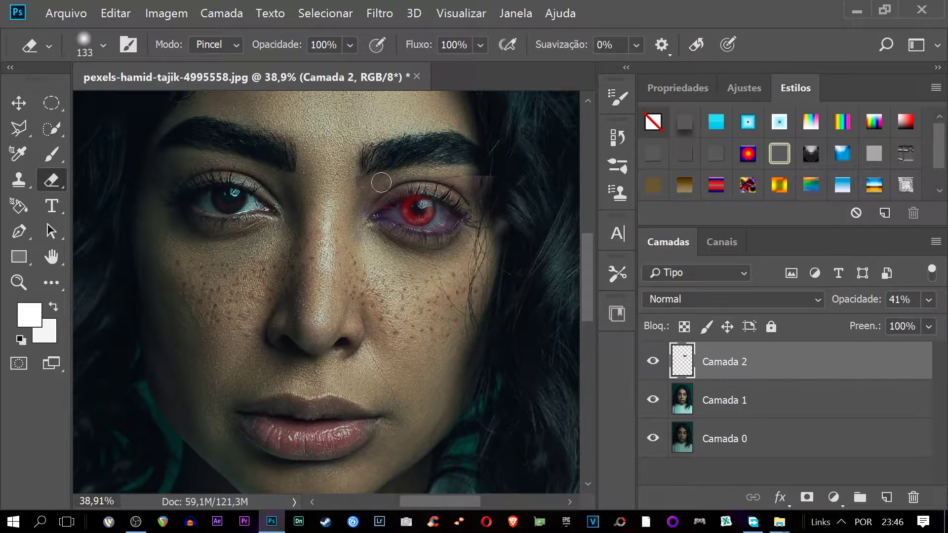
mouse_move(423, 169)
left_mouse_down()
mouse_move(480, 190)
mouse_move(471, 231)
mouse_move(494, 262)
left_mouse_up()
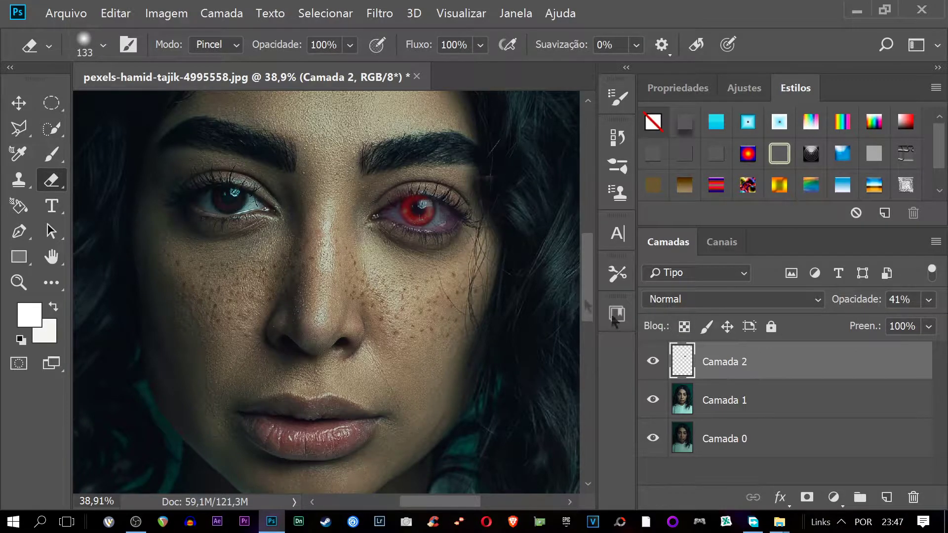
left_click(928, 301)
Step: Raise Camada 2 to 100% opacity and erase the purple spill at the eye's outer corner
left_click_drag(879, 324, 933, 323)
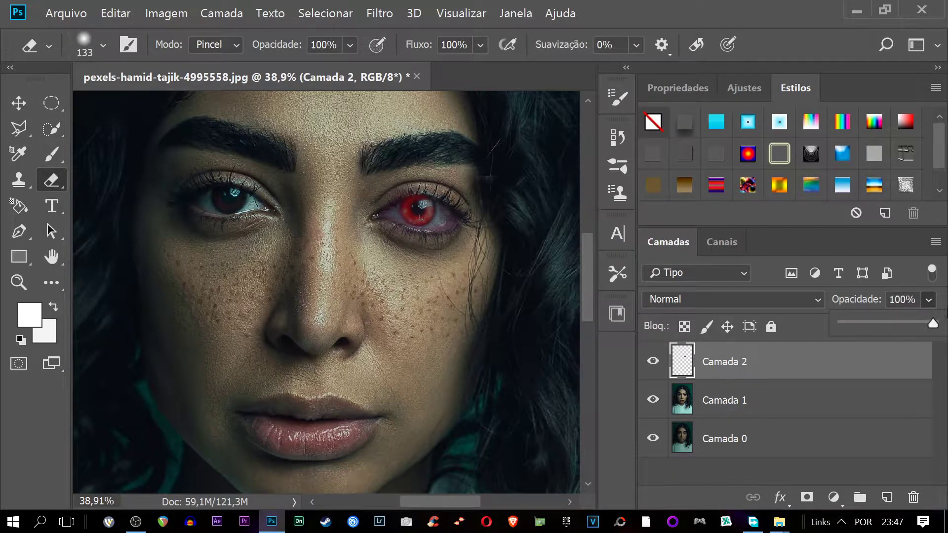
left_click(466, 183)
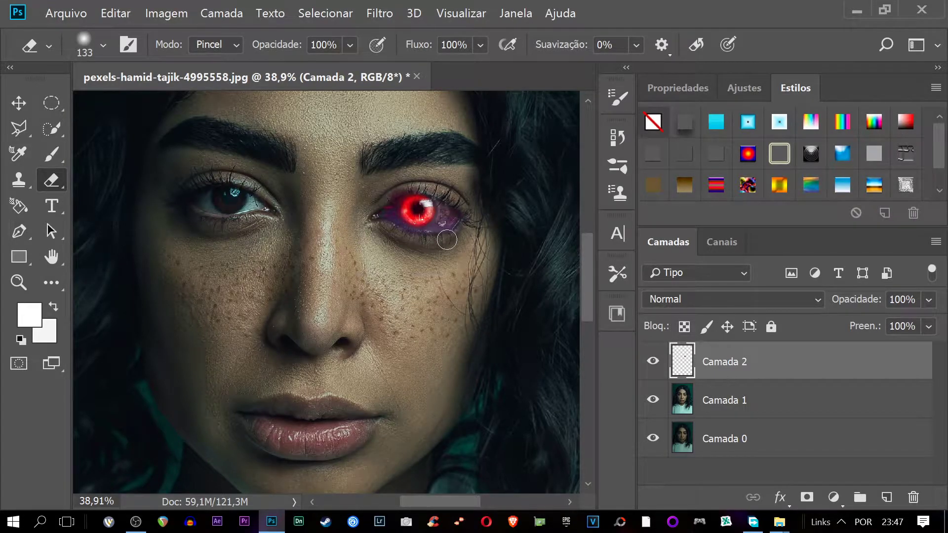
scroll(429, 239, "up", 2)
scroll(491, 214, "up", 2)
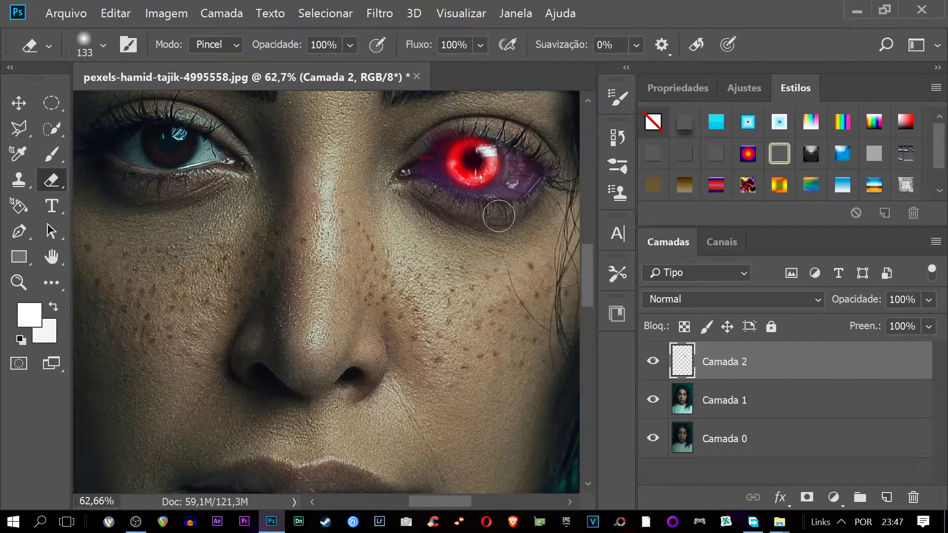
scroll(497, 212, "down", 1)
scroll(513, 217, "up", 2)
scroll(518, 210, "up", 1)
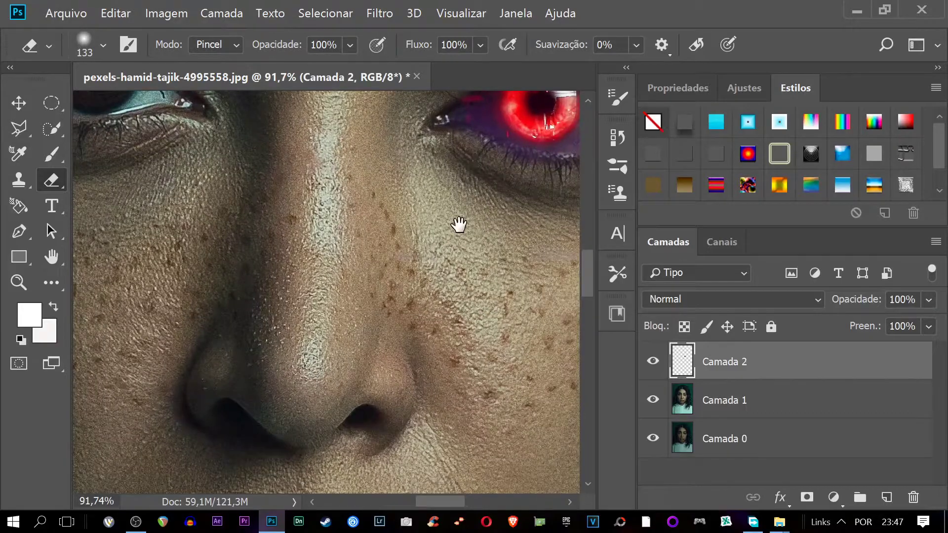
mouse_move(482, 224)
left_mouse_down()
mouse_move(398, 249)
mouse_move(292, 323)
left_mouse_up()
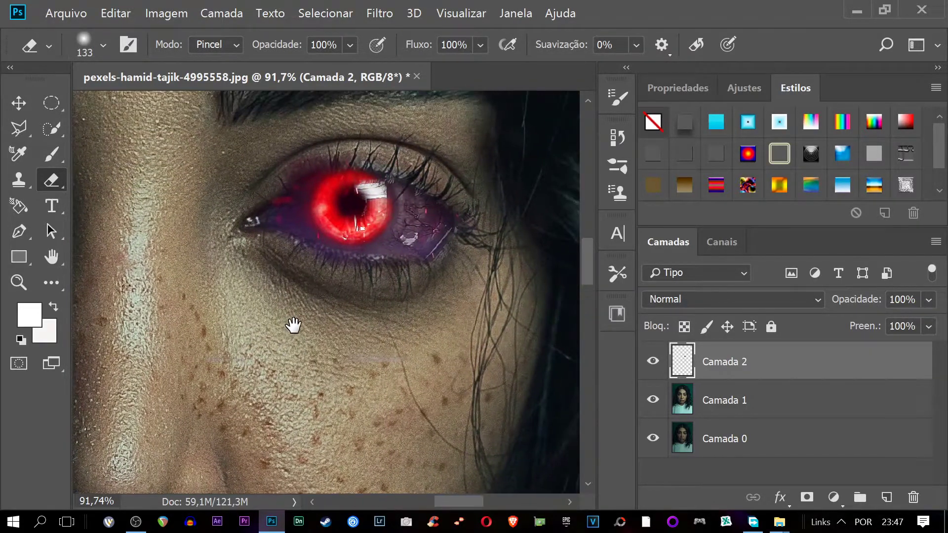
left_click_drag(423, 243, 445, 249)
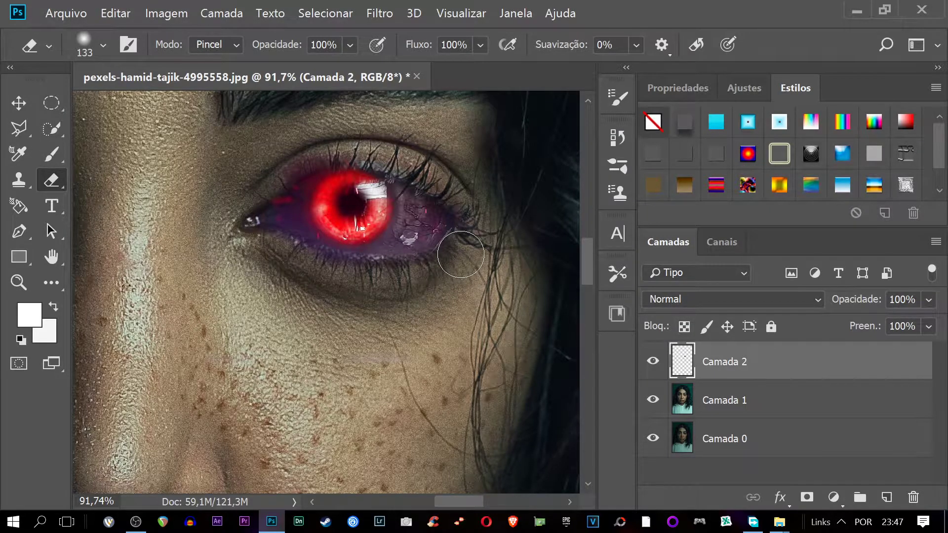
Step: Erase the remaining overlay edges around the eyelids and skin beside the eye
scroll(426, 240, "down", 2)
scroll(426, 239, "up", 1)
scroll(426, 240, "up", 1)
scroll(426, 239, "down", 1)
scroll(427, 239, "up", 3)
scroll(427, 239, "down", 3)
scroll(427, 240, "up", 3)
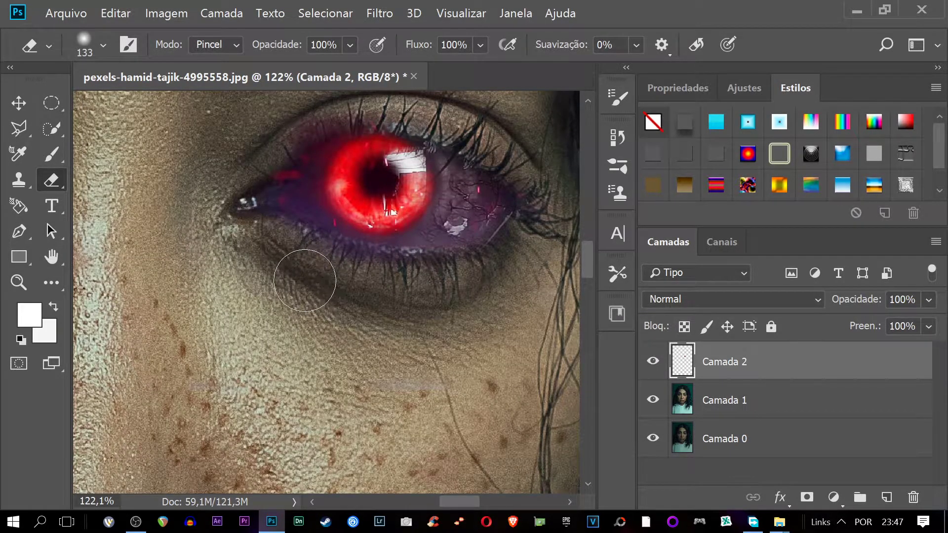
left_click_drag(443, 327, 233, 316)
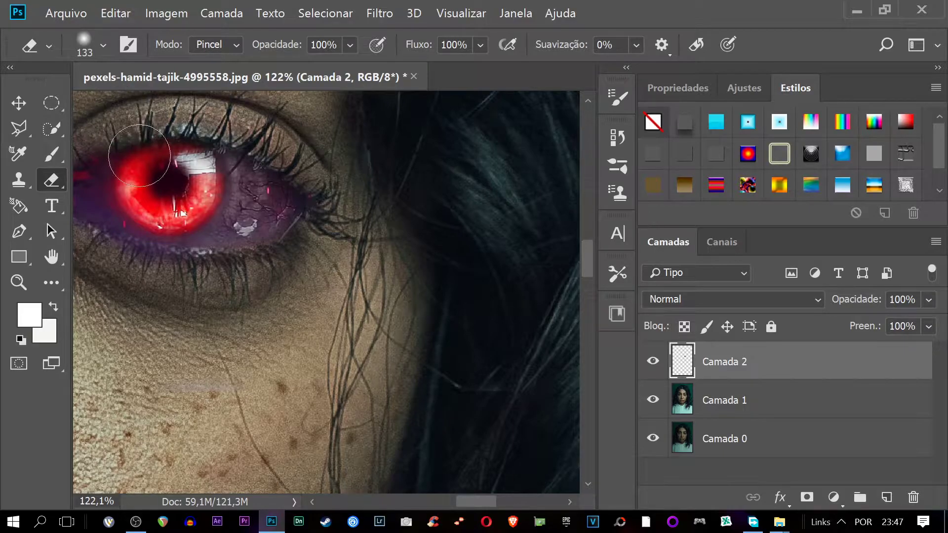
left_click_drag(457, 501, 435, 502)
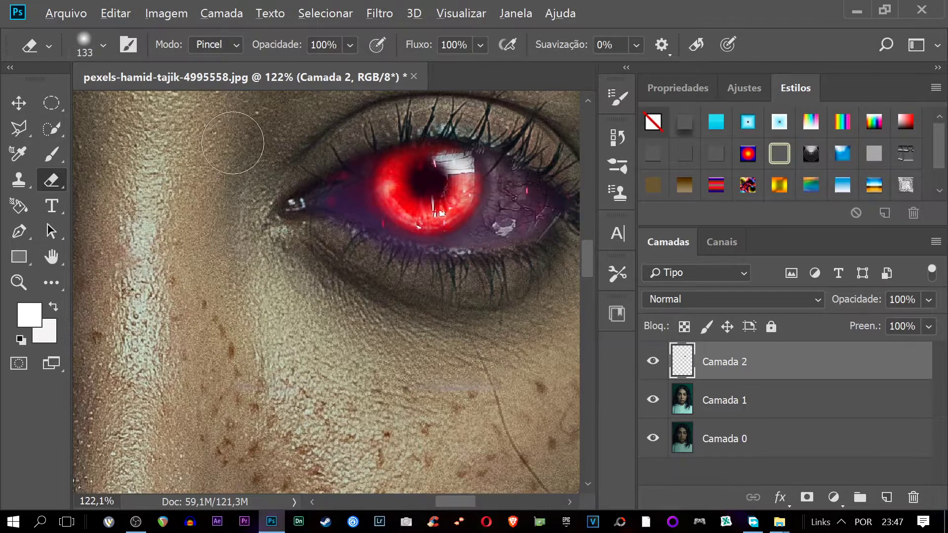
scroll(237, 148, "down", 2)
scroll(276, 153, "down", 2)
scroll(312, 153, "down", 2)
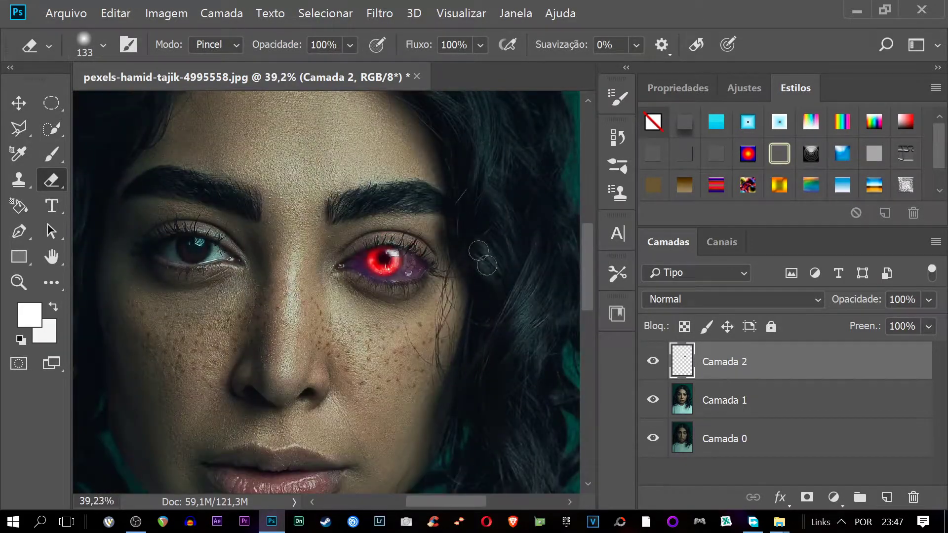
scroll(494, 277, "up", 1)
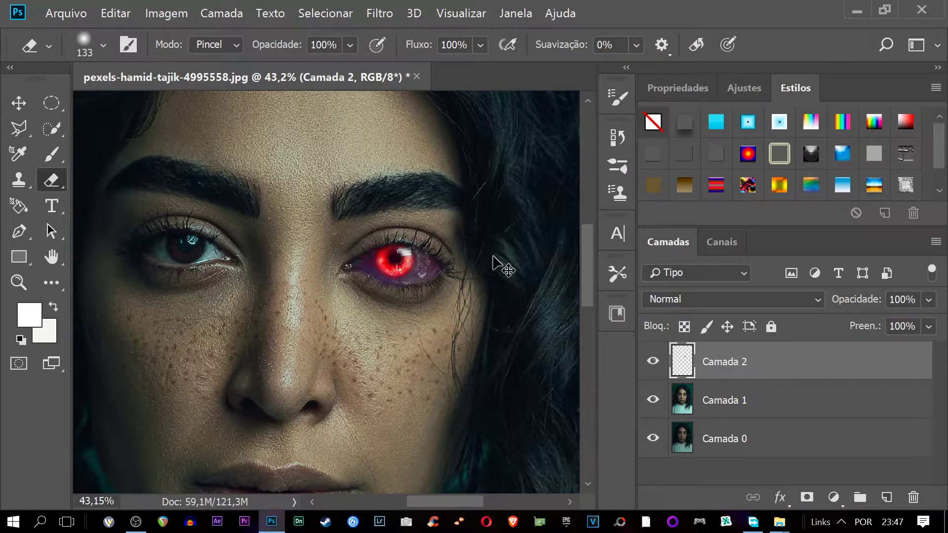
Step: Darken the red eye layer with Levels, setting output white to 130
key("ctrl+l")
mouse_move(810, 313)
left_mouse_down()
mouse_move(684, 313)
mouse_move(712, 313)
mouse_move(688, 321)
left_mouse_up()
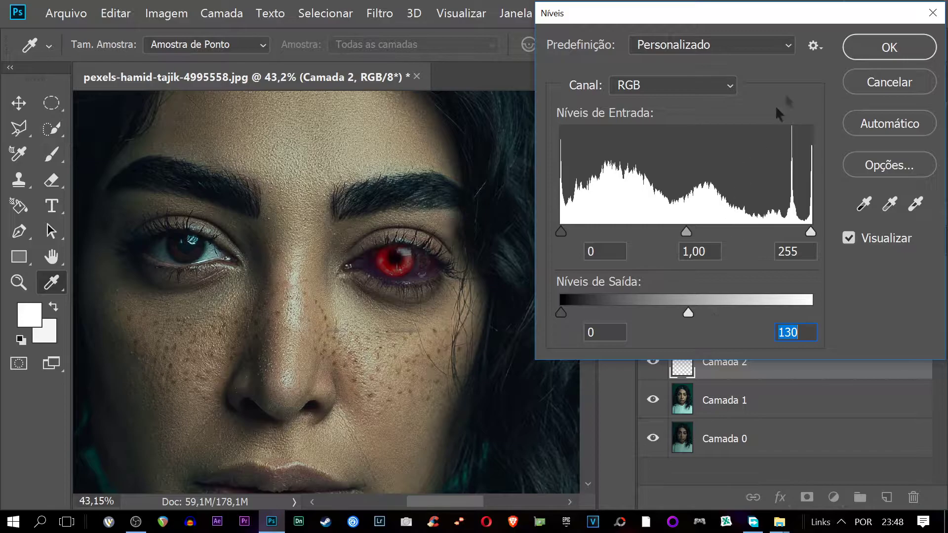
left_click(886, 49)
key("e")
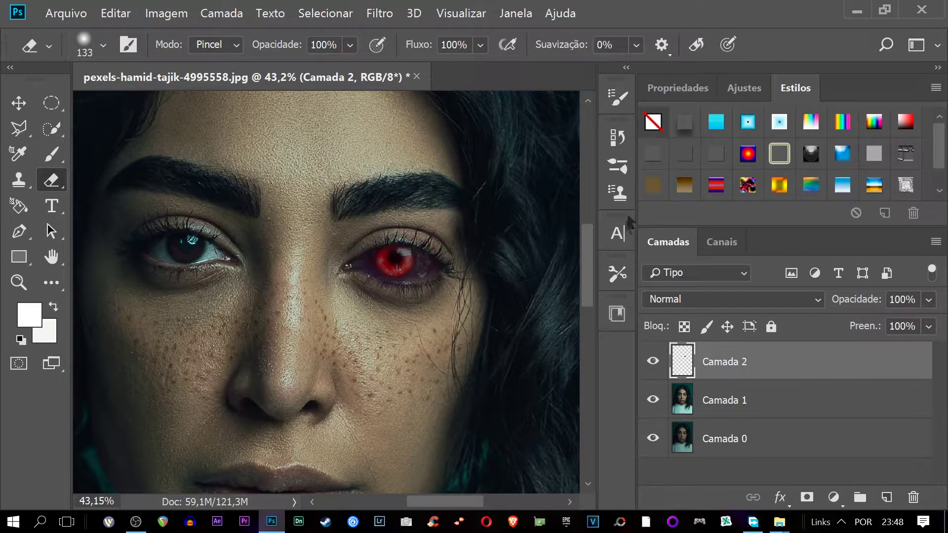
Step: Check Camada 2's opacity, leave it unchanged, and zoom around the face
left_click(929, 300)
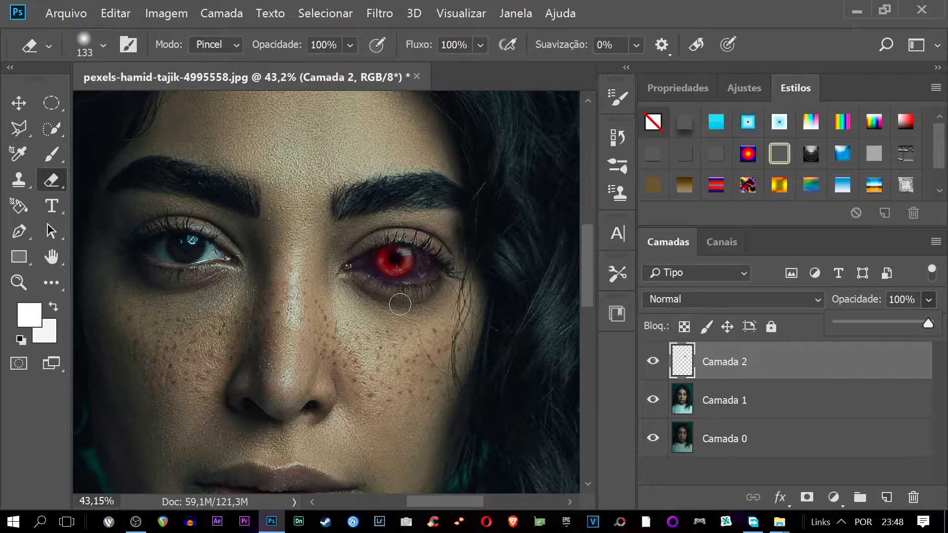
left_click(437, 294)
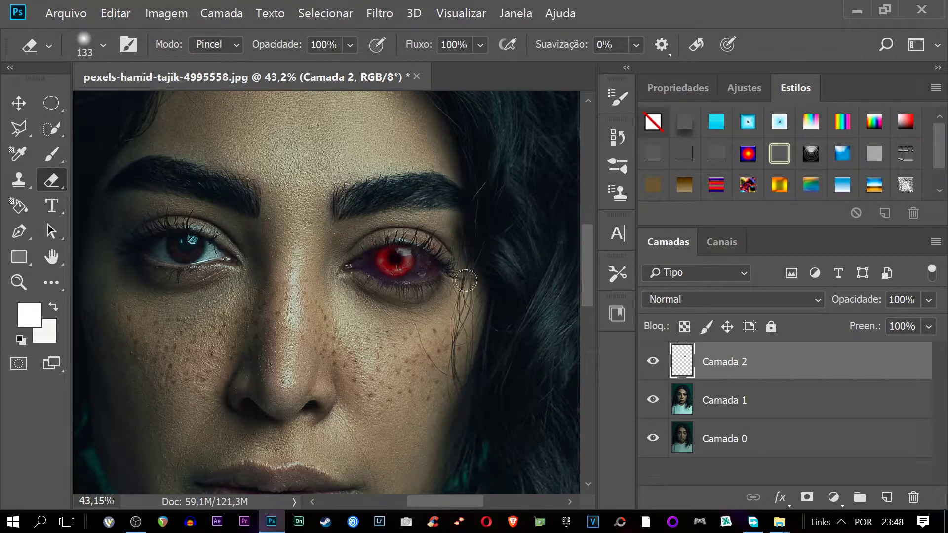
scroll(465, 312, "down", 2)
scroll(375, 247, "down", 1)
scroll(345, 198, "down", 1)
scroll(314, 123, "up", 1)
scroll(314, 123, "down", 1)
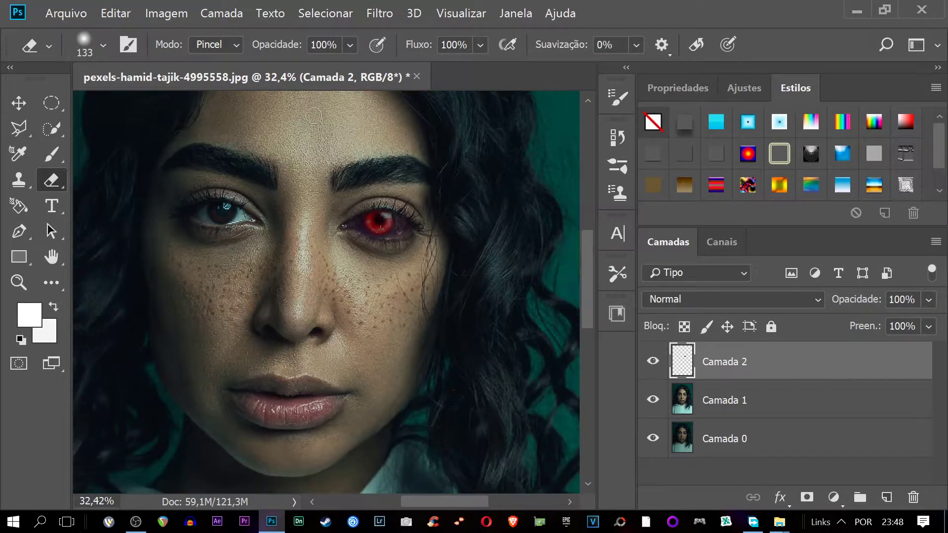
scroll(313, 121, "down", 1)
scroll(313, 119, "down", 1)
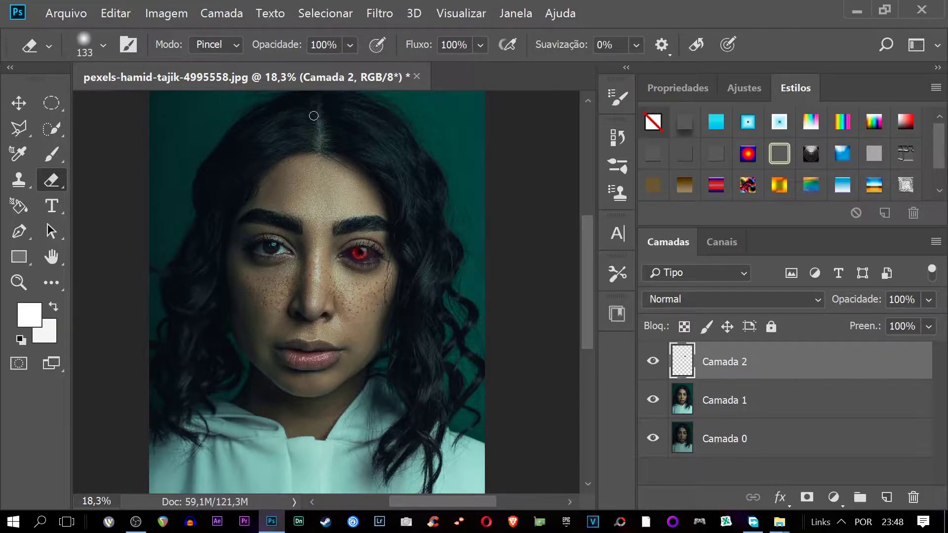
scroll(369, 93, "up", 2)
scroll(421, 180, "up", 1)
Step: Toggle the red eye layer off and on, then hide Camada 1 to reveal the darker base
left_click(652, 361)
left_click(652, 361)
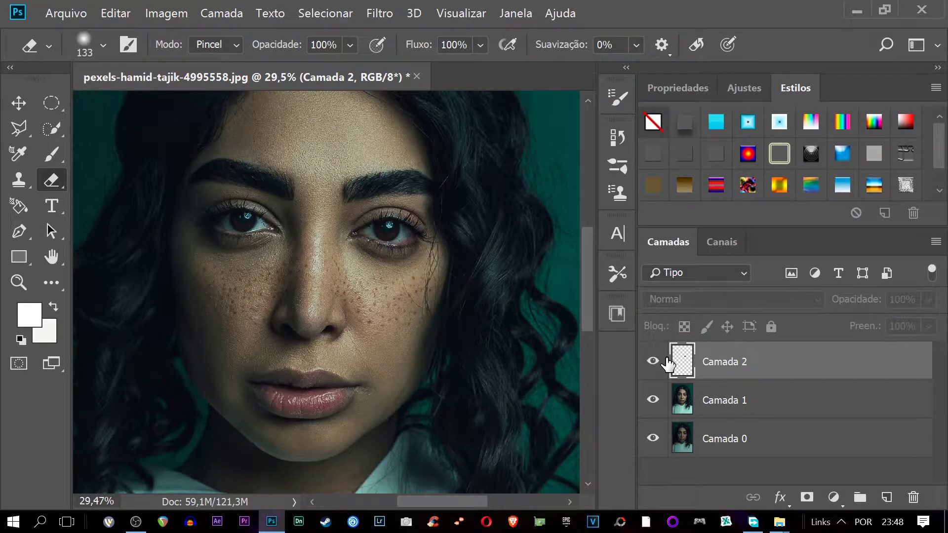
scroll(461, 252, "up", 2)
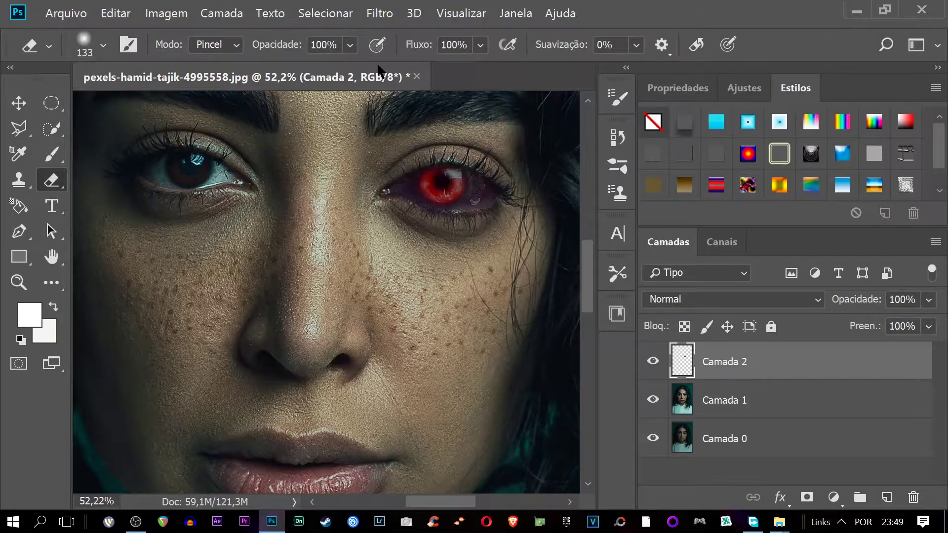
left_click(676, 392)
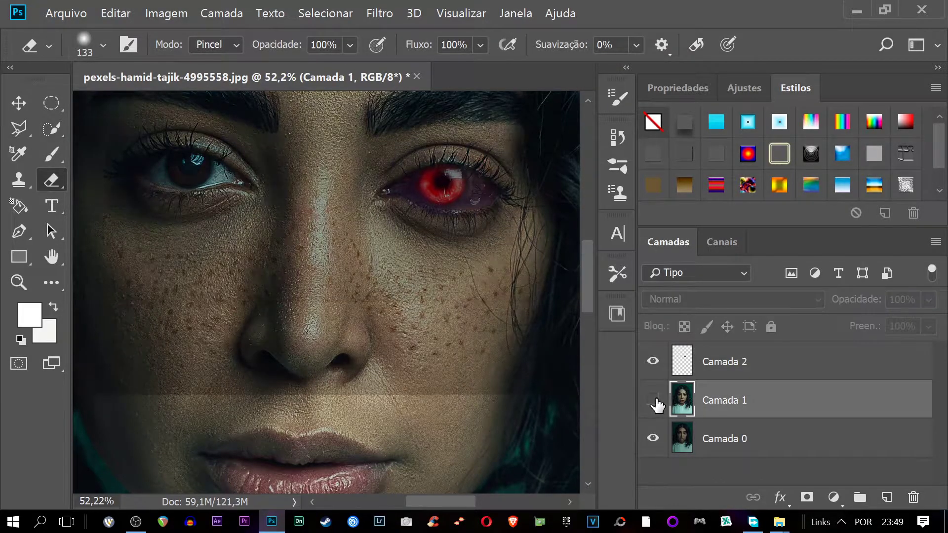
Step: Show Camada 1 again and select the Polygonal Lasso tool
left_click(653, 400)
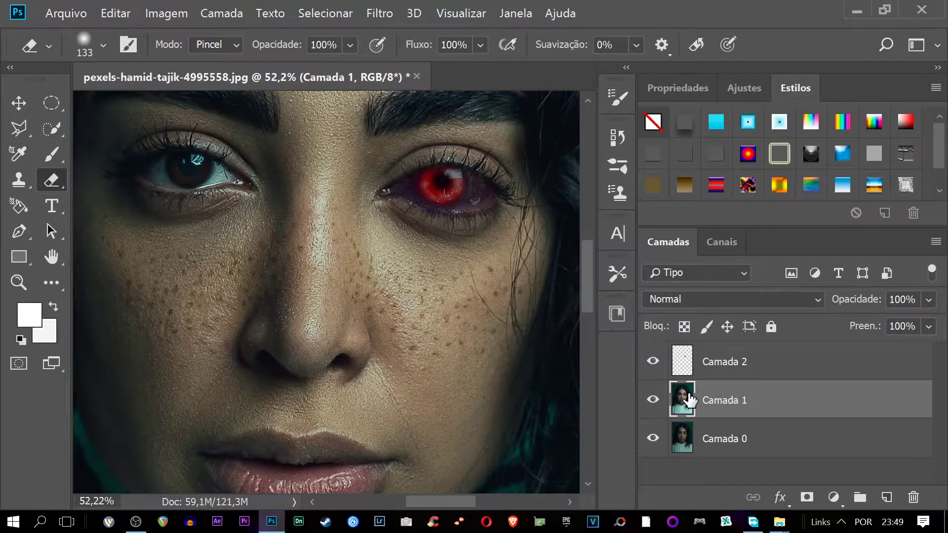
left_click(18, 128)
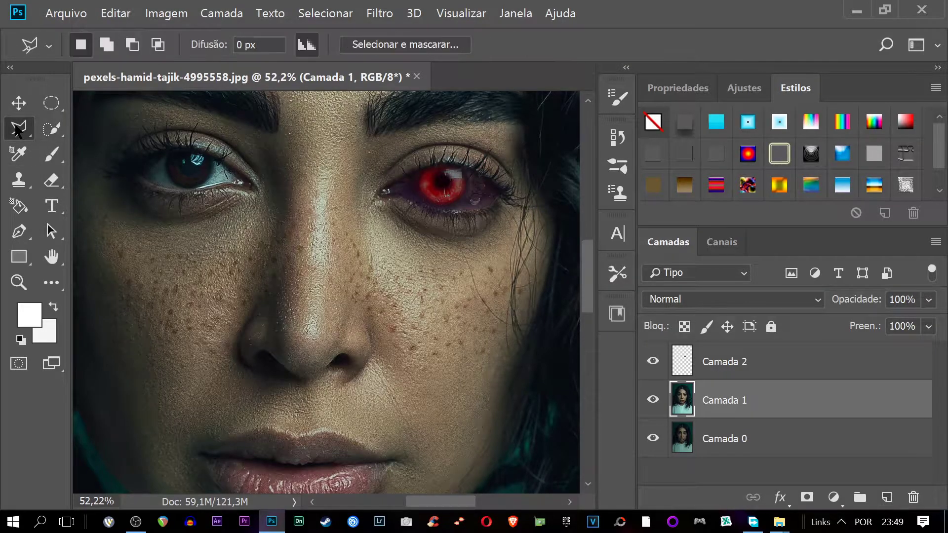
right_click(14, 132)
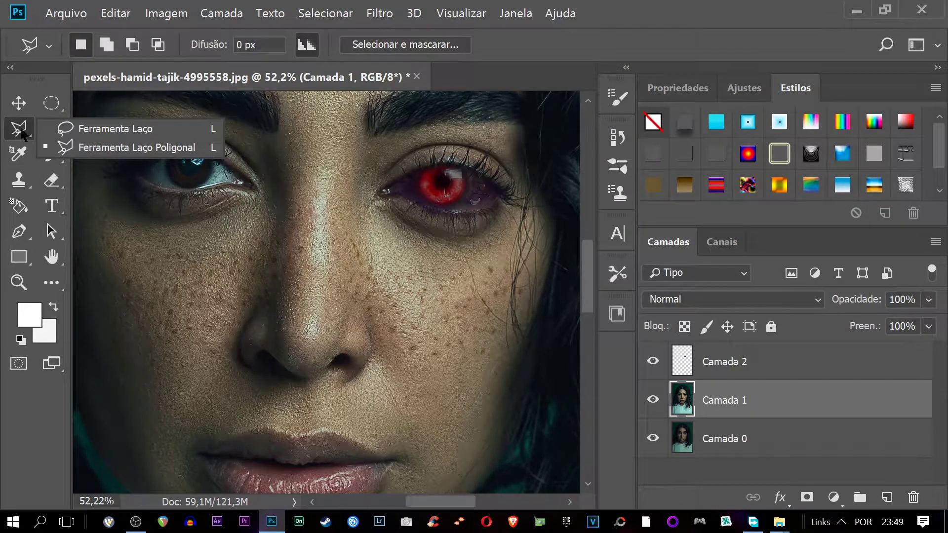
left_click(99, 147)
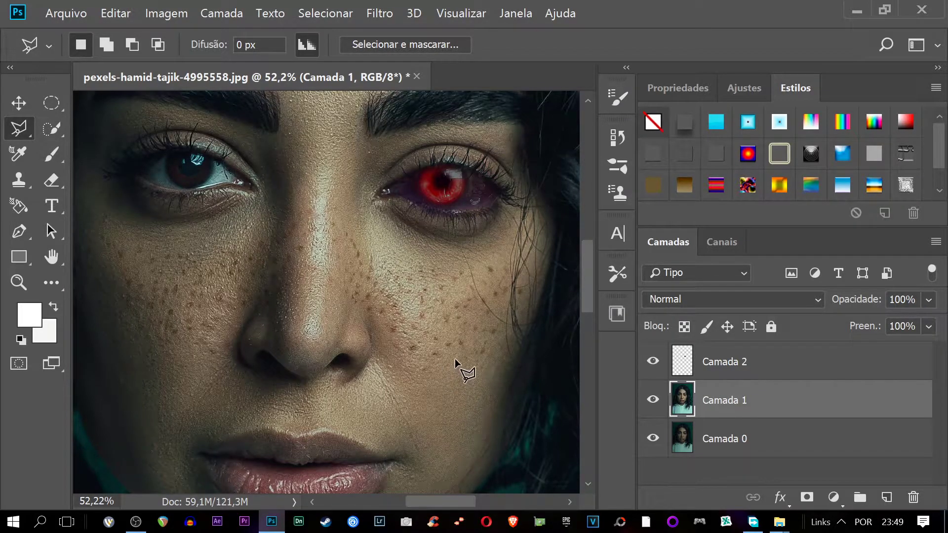
Step: Cut a tear-shaped crack down the cheek below the red eye from Camada 1, then select Camada 0
left_click(452, 332)
left_click(453, 305)
left_click(449, 285)
left_click(448, 267)
left_click(455, 250)
left_click(460, 272)
left_click(457, 308)
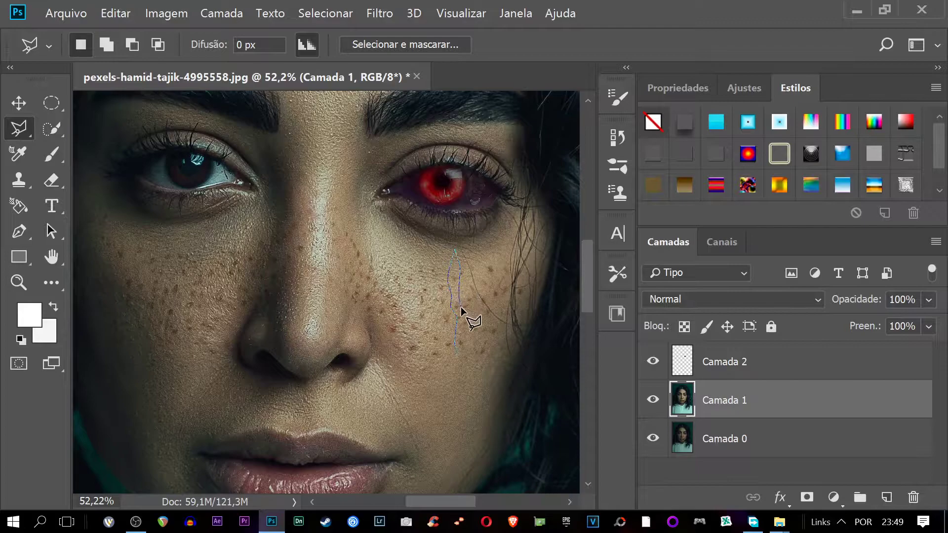
left_click(458, 350)
key("Delete")
key("ctrl+d")
left_click(488, 301)
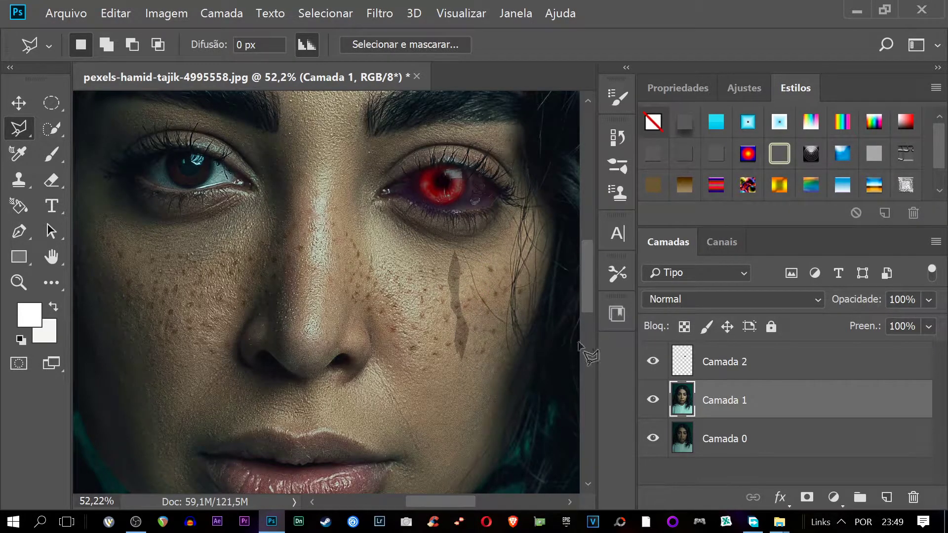
left_click(697, 438)
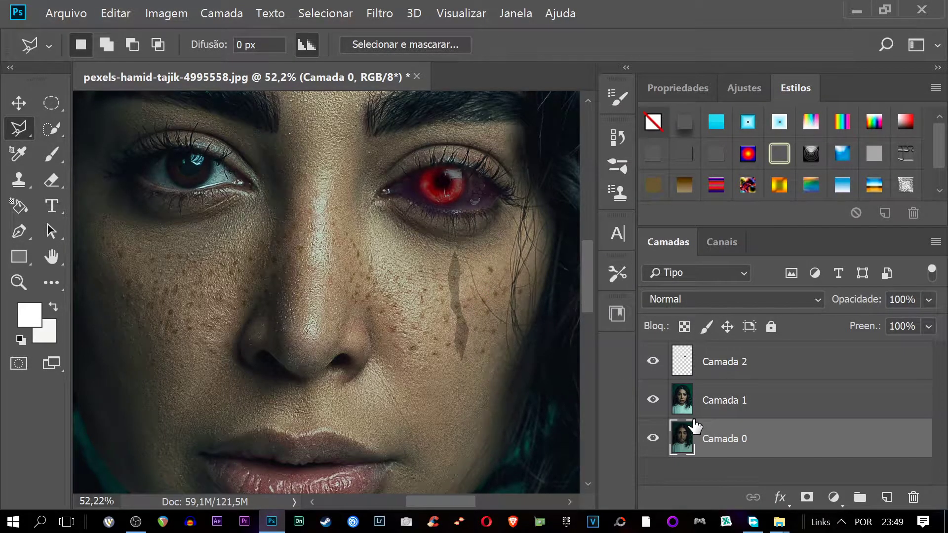
Step: Darken Camada 0 with Levels, setting output white to 234
key("ctrl+l")
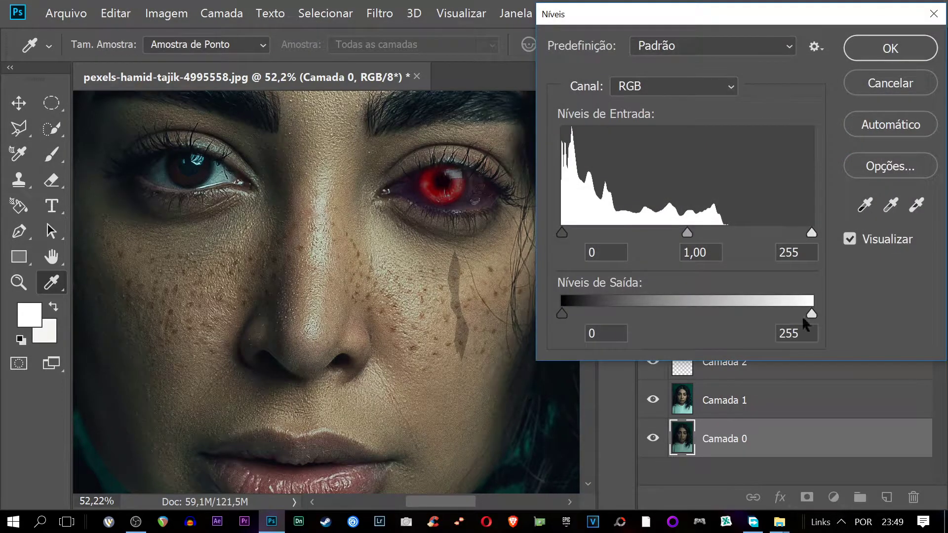
mouse_move(816, 316)
left_mouse_down()
mouse_move(766, 316)
mouse_move(789, 316)
mouse_move(729, 330)
mouse_move(790, 320)
left_mouse_up()
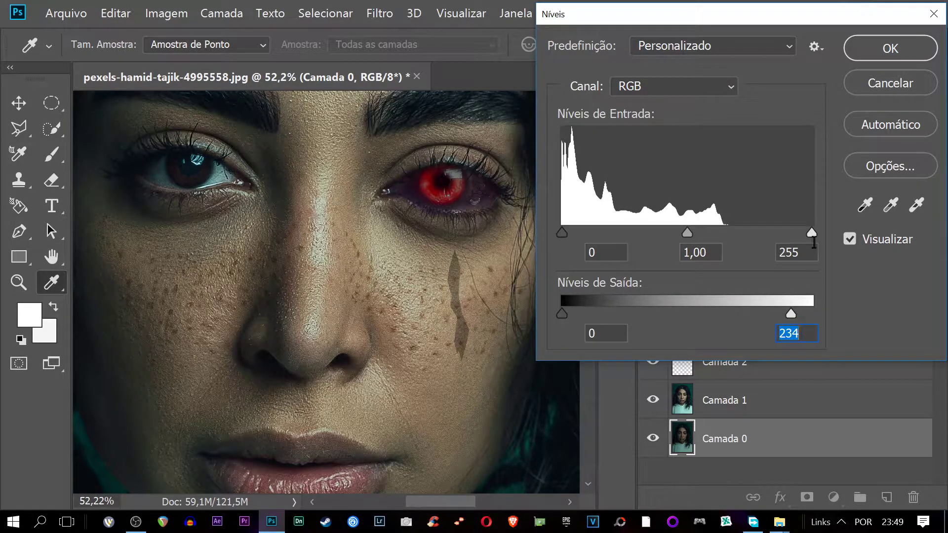
left_click(886, 48)
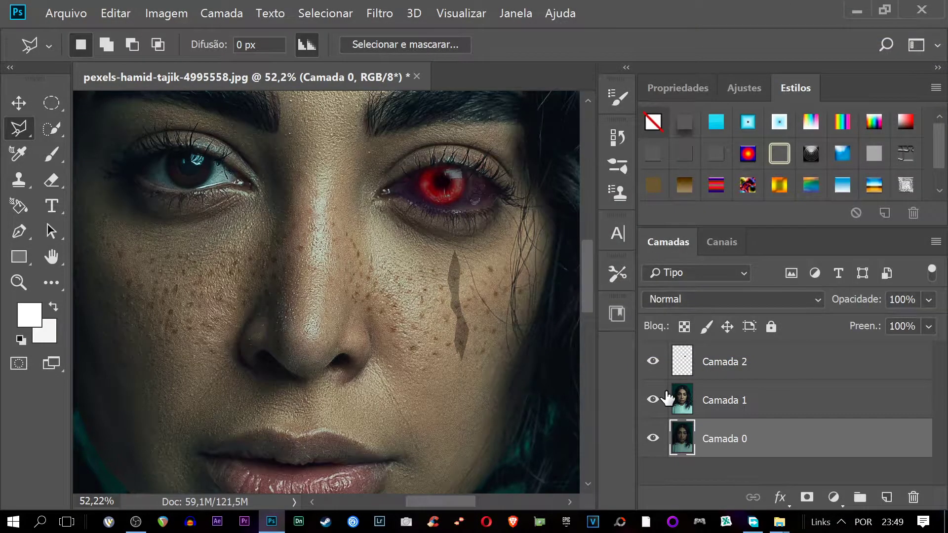
Step: Toggle Camada 1 off and on to compare, then make it the active layer
left_click(652, 399)
left_click(652, 398)
left_click(692, 398)
Step: Apply an Estilos style with stroke and drop shadow to Camada 1, then make Camada 0 active
left_click(744, 88)
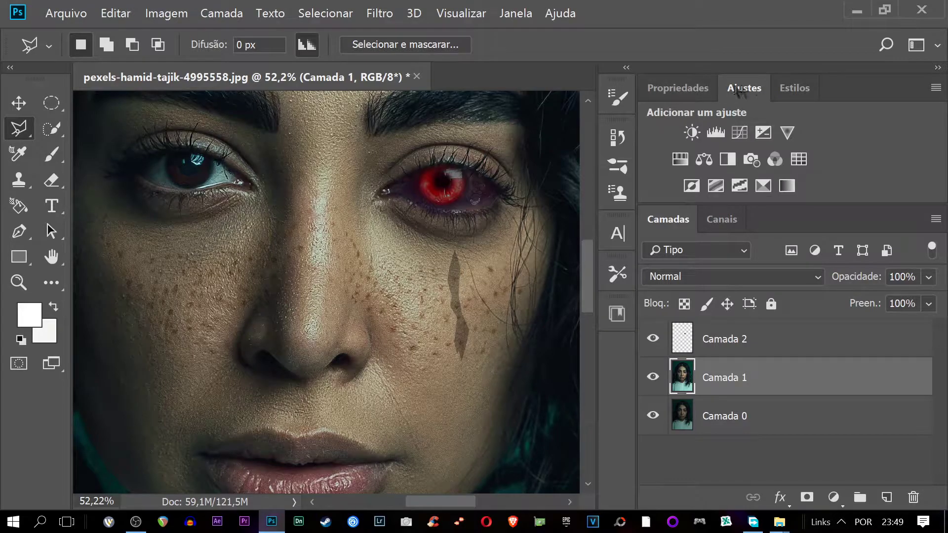
left_click(794, 88)
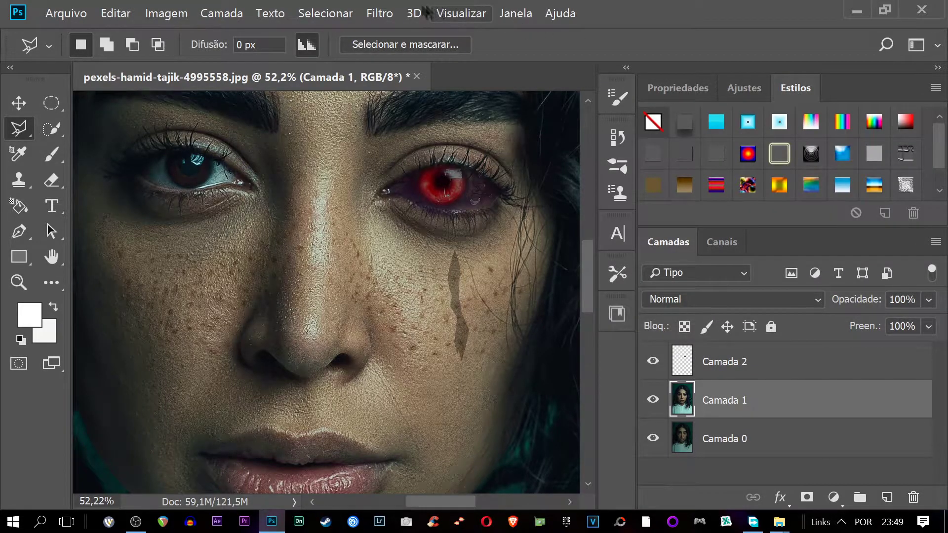
left_click(508, 19)
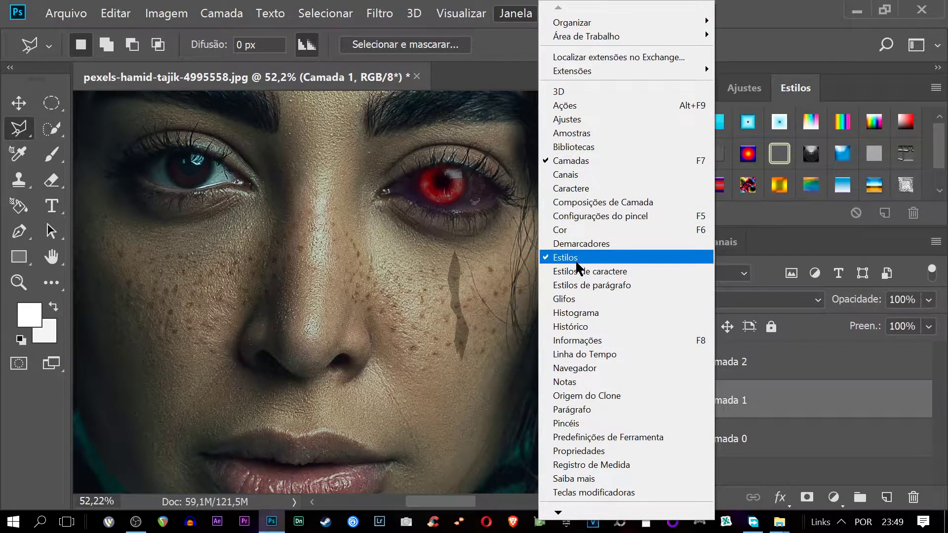
left_click(859, 82)
left_click(684, 123)
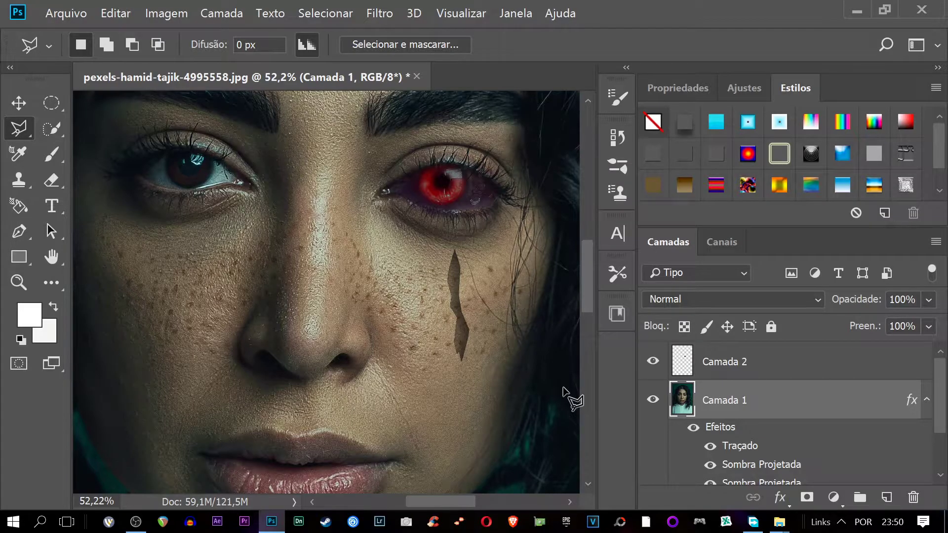
scroll(783, 440, "down", 3)
left_click(740, 467)
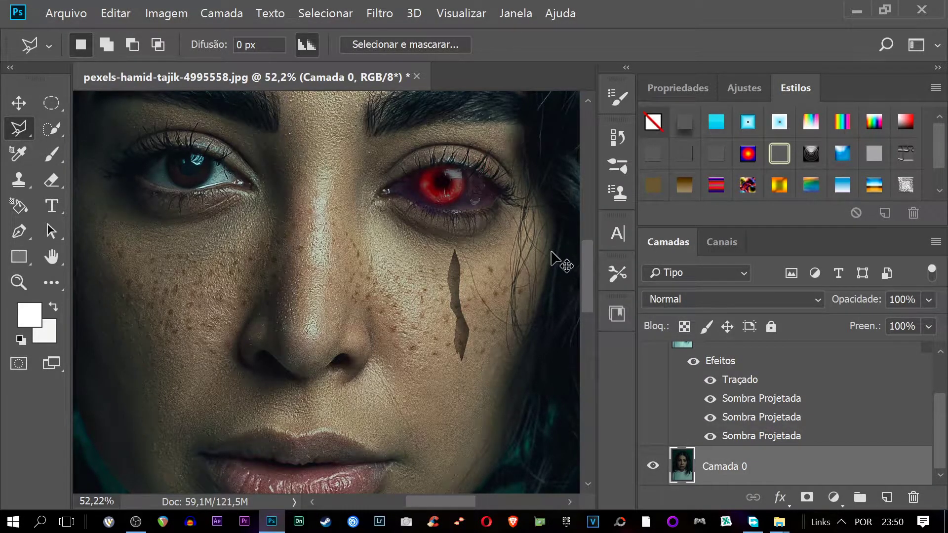
Step: Raise Camada 0's Levels output black to about 25
key("ctrl+l")
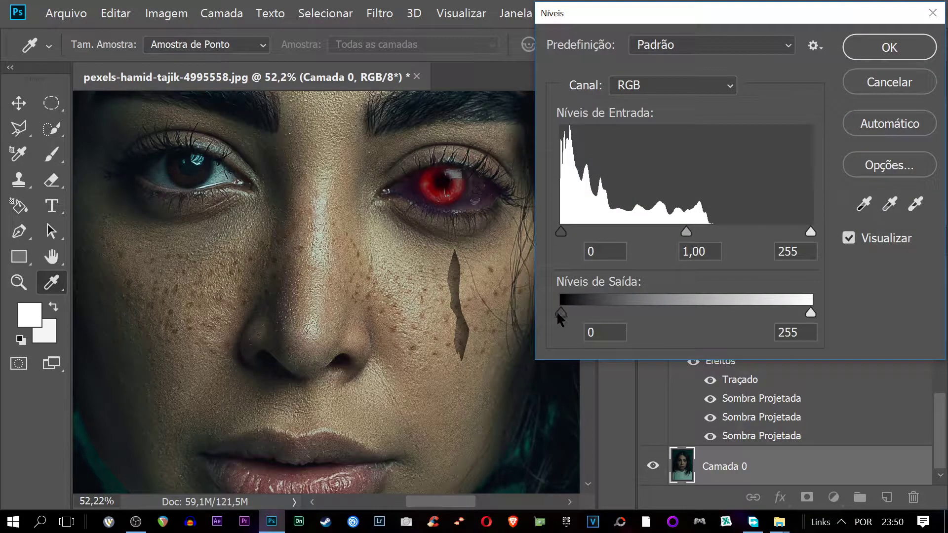
left_click_drag(561, 313, 586, 310)
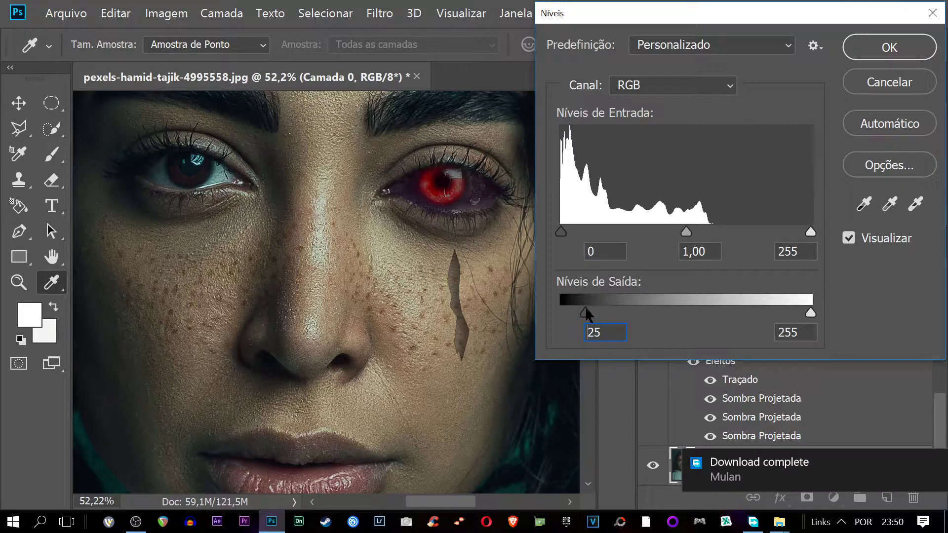
left_click(874, 50)
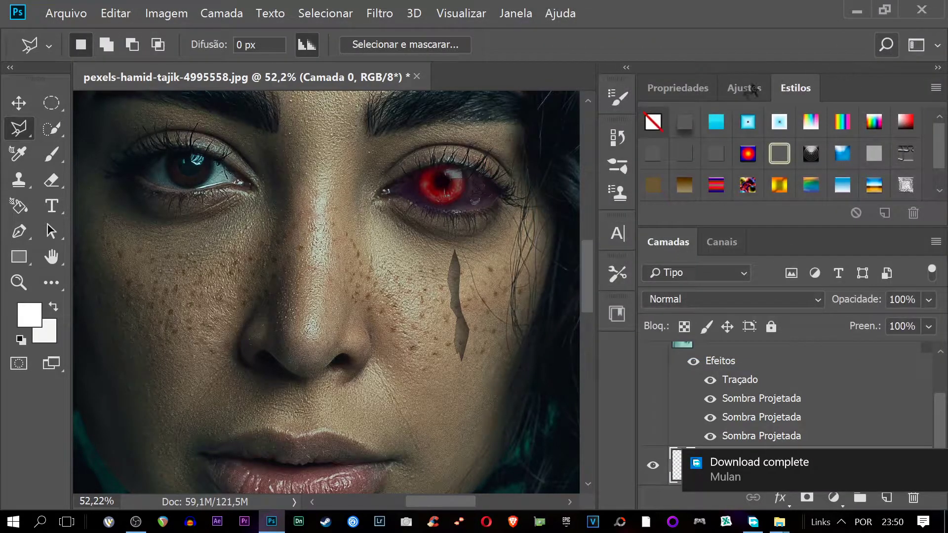
Step: Outline a crack shape on the cheek and cut it out of Camada 1
mouse_move(434, 305)
left_mouse_down()
mouse_move(425, 258)
mouse_move(422, 296)
left_mouse_up()
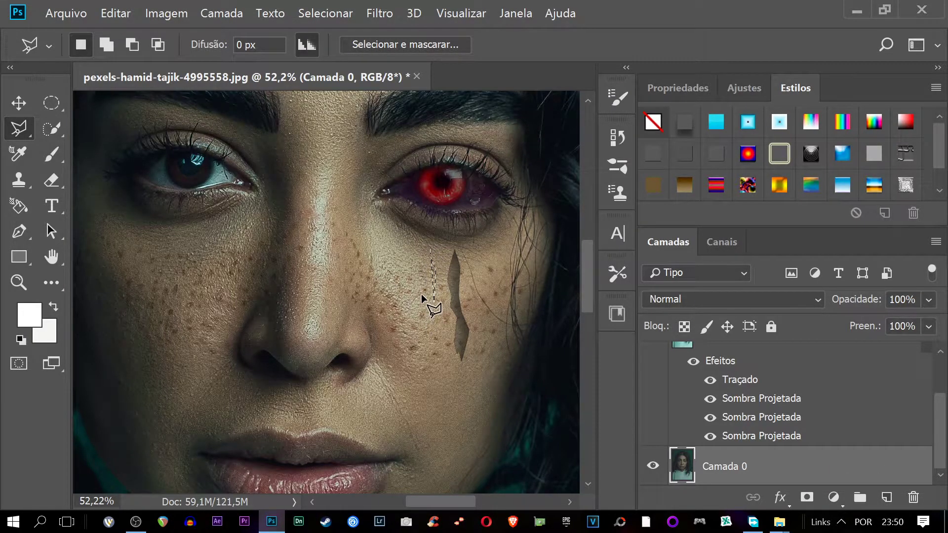
mouse_move(422, 296)
left_mouse_down()
mouse_move(432, 263)
mouse_move(422, 294)
left_mouse_up()
scroll(711, 377, "up", 1)
left_click(702, 371)
key("Delete")
Step: Cut a second, longer crack out of the cheek below the first
left_click(436, 339)
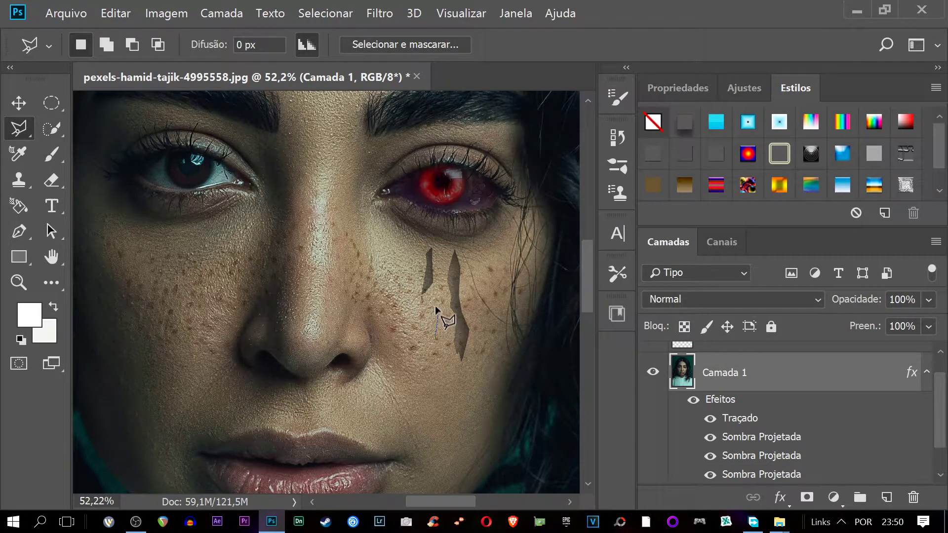
left_click(438, 285)
left_click(444, 342)
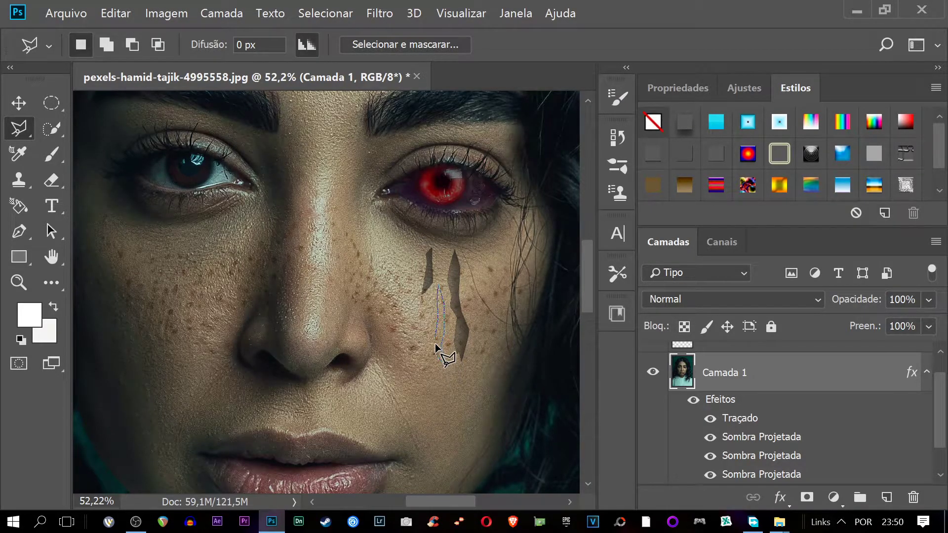
left_click(440, 363)
left_click(435, 341)
key("Delete")
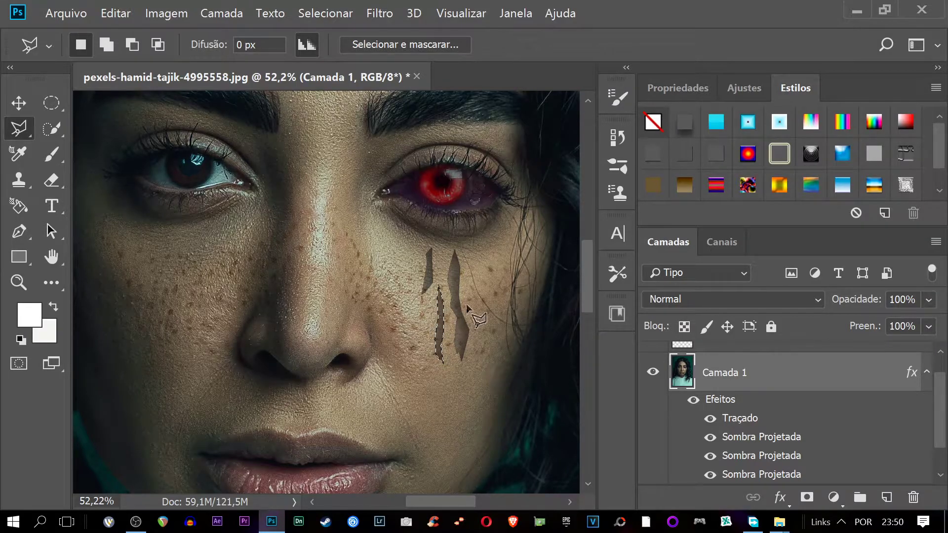
Step: Cut cracks beside the eye and lower on the cheek, clearing each selection
left_click(470, 242)
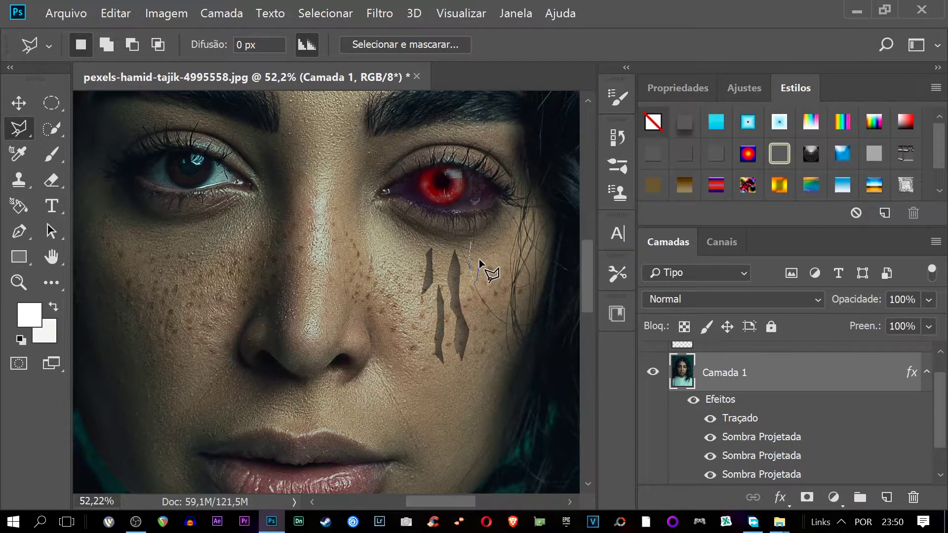
left_click(477, 243)
key("Delete")
key("ctrl+d")
left_click(412, 323)
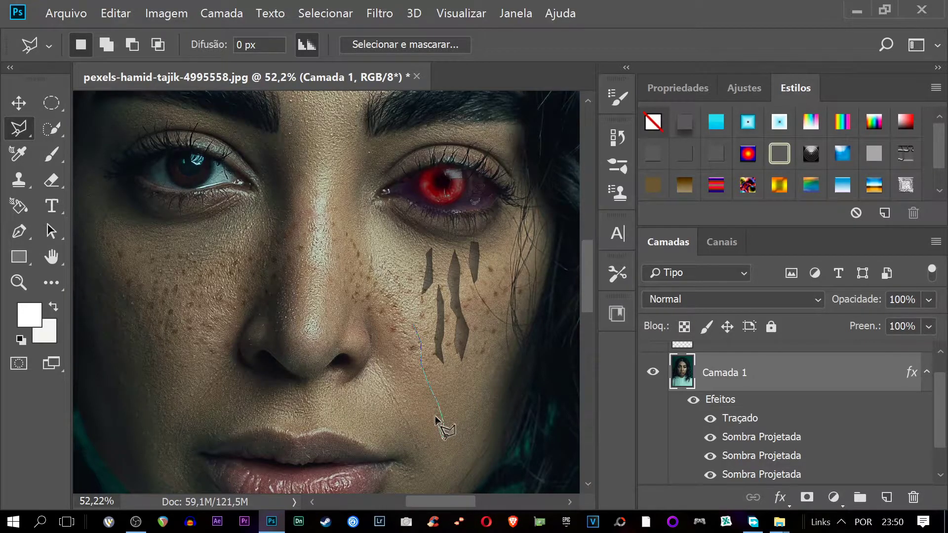
left_click(405, 316)
key("Delete")
key("ctrl+d")
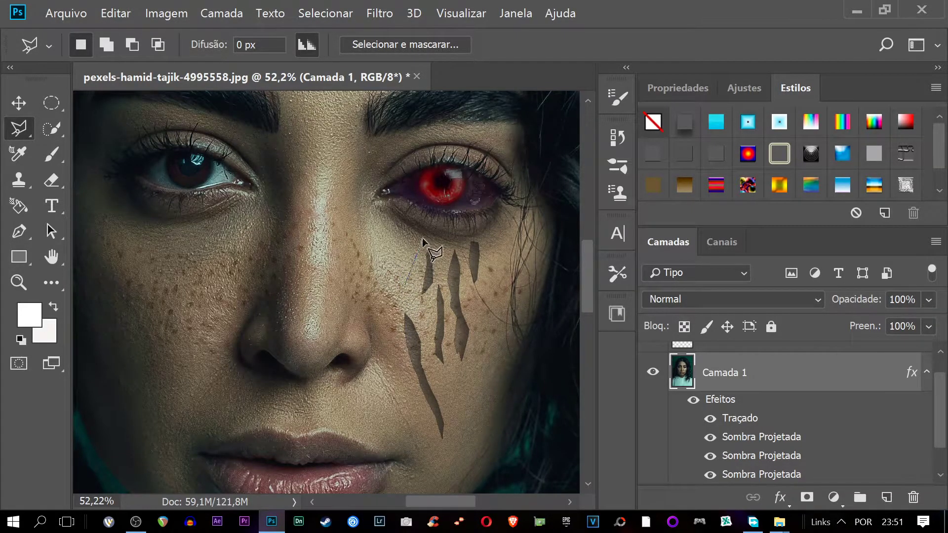
Step: Cut two more small cracks from the cheek and outline one near the eye
key("Delete")
left_click(479, 302)
key("Delete")
left_click(512, 282)
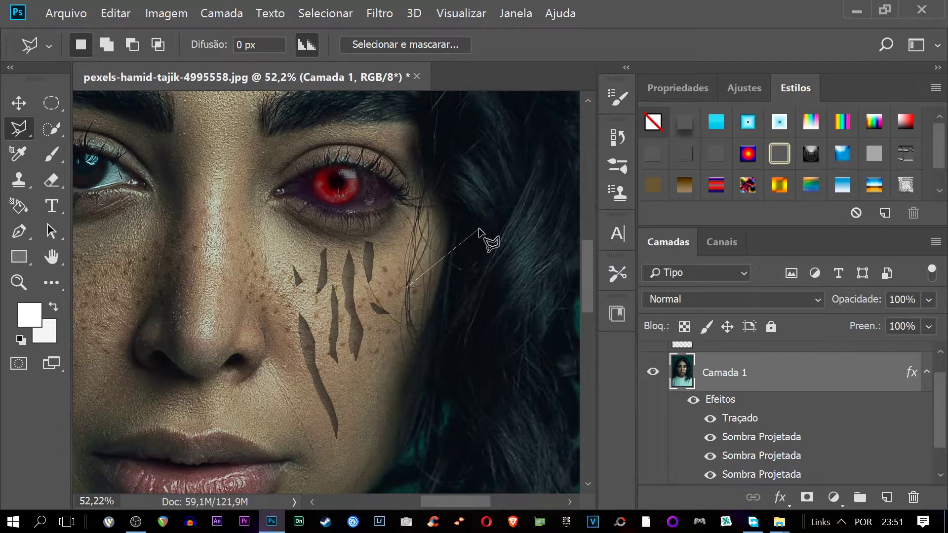
left_click_drag(581, 281, 581, 245)
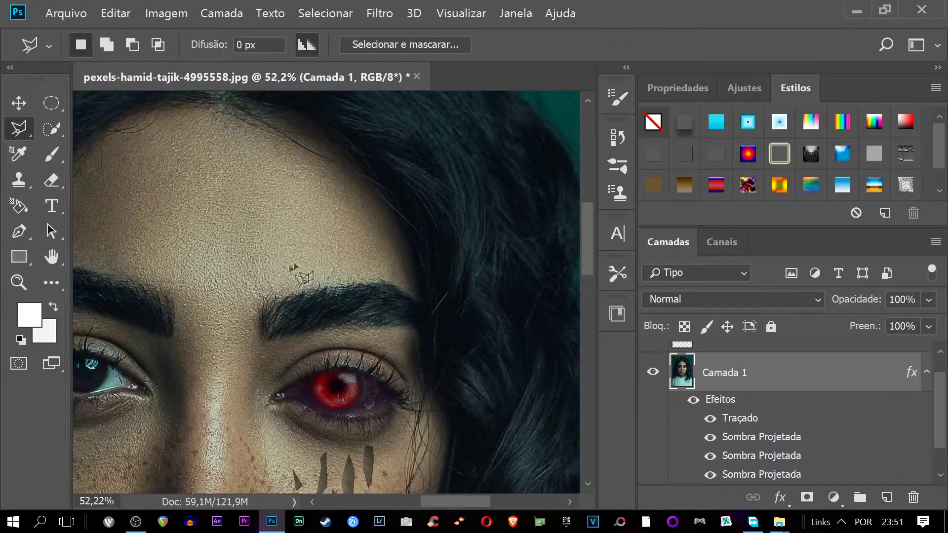
Step: Cut two jagged crack shapes out of the forehead on Camada 1
left_click(331, 176)
left_click(336, 273)
key("Delete")
left_click(309, 234)
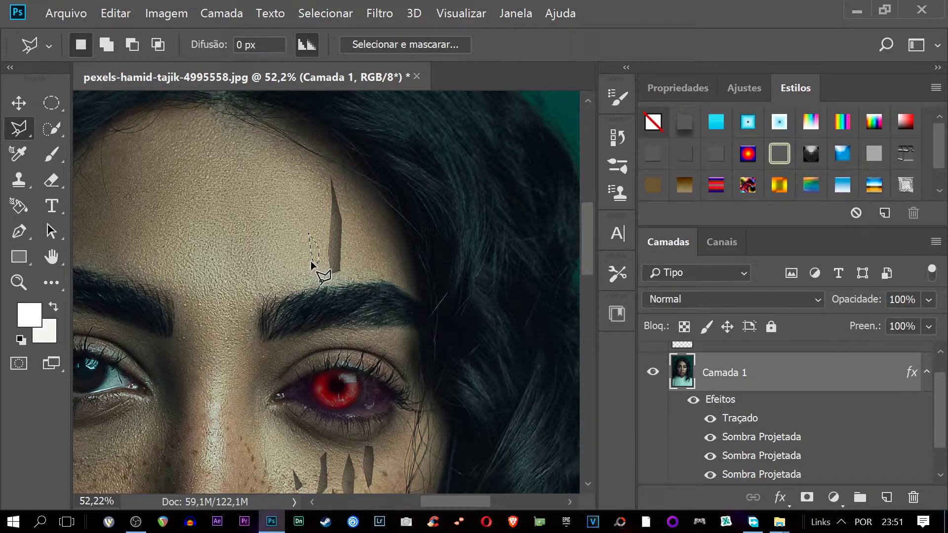
left_click(364, 274)
double_click(361, 259)
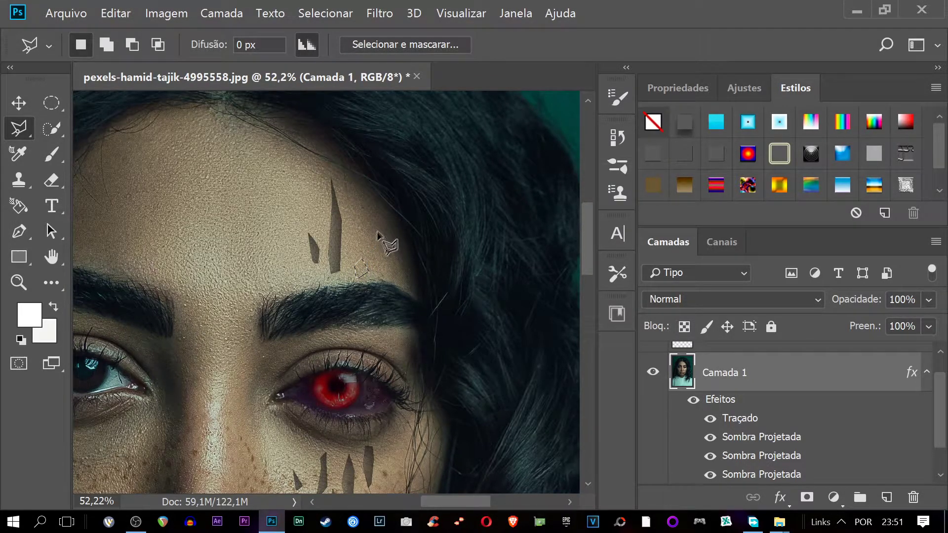
key("Delete")
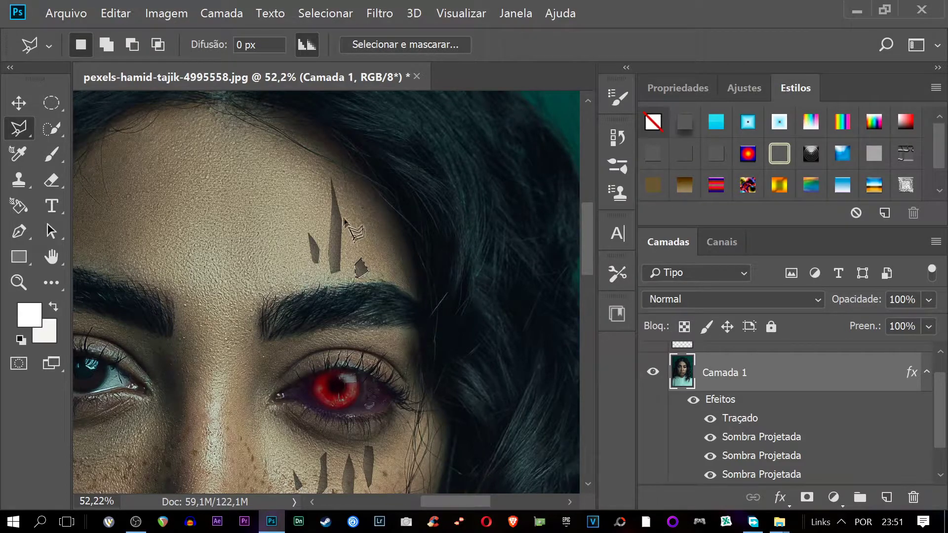
key("ctrl+d")
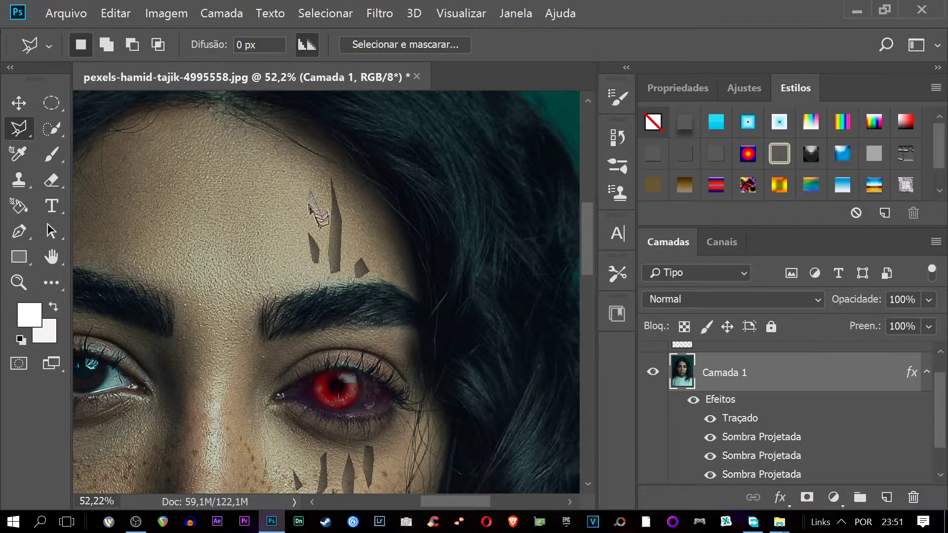
Step: Cut a thin forehead sliver and a small crack by the eye's outer corner
double_click(324, 228)
key("Delete")
key("ctrl+d")
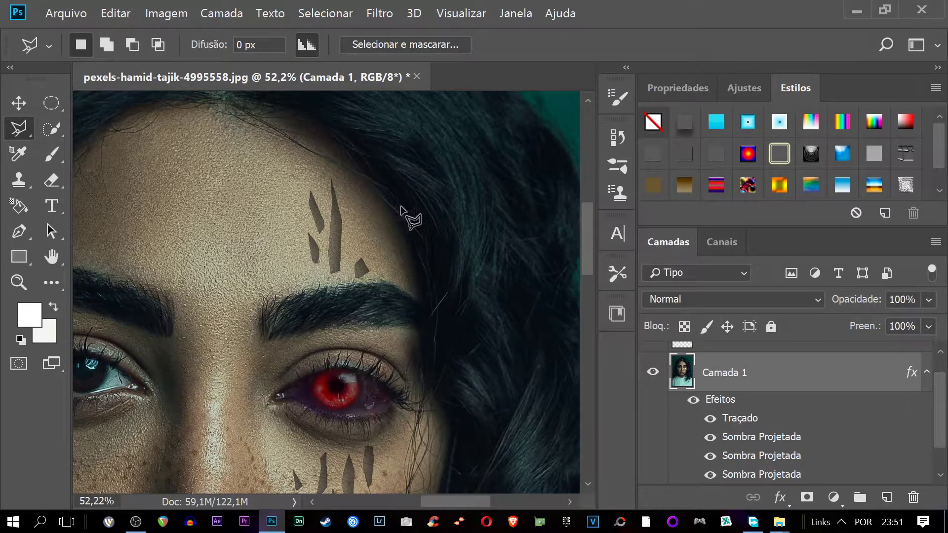
scroll(401, 207, "down", 3)
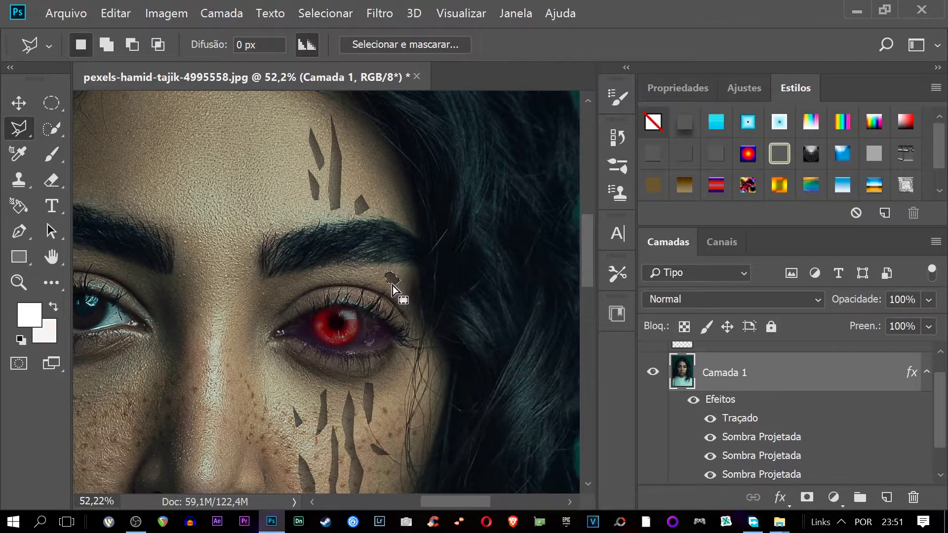
left_click(406, 319)
left_click(397, 279)
key("Delete")
key("ctrl+d")
scroll(320, 210, "down", 5)
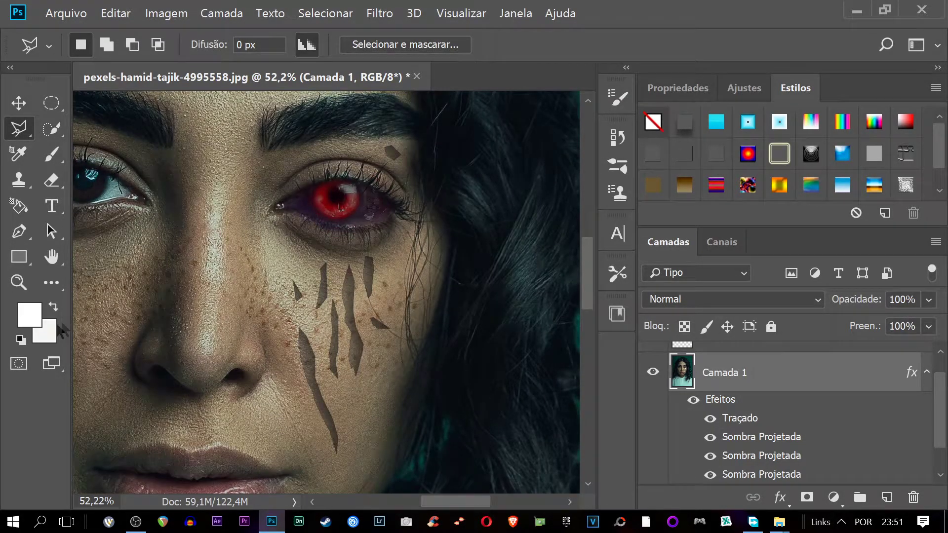
Step: Switch to the Dodge tool and set its soft brush to 25 px with 0% hardness
left_click(45, 286)
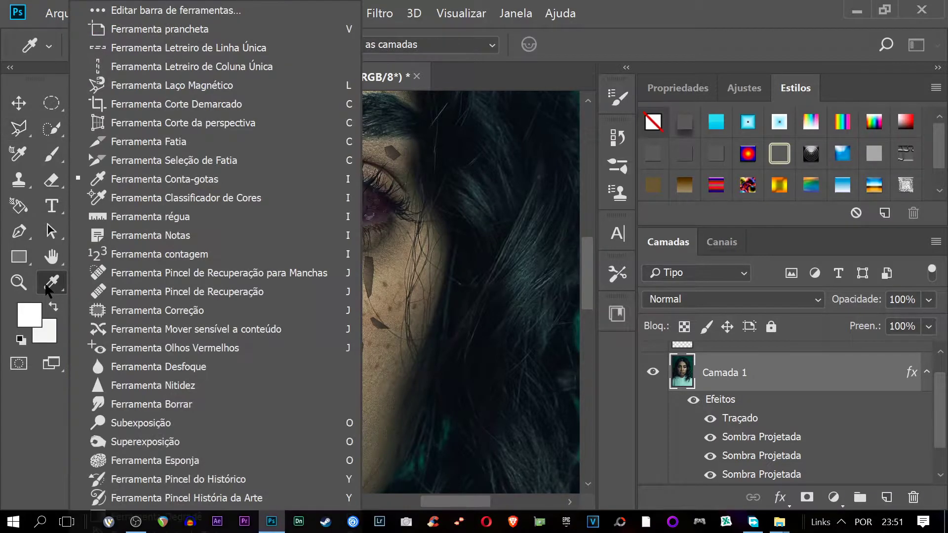
left_click(153, 421)
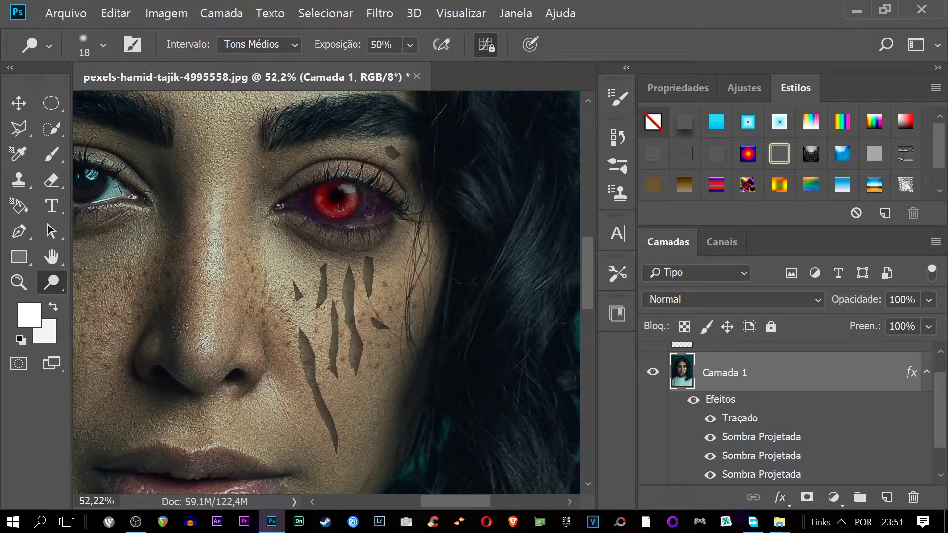
scroll(340, 308, "up", 2)
scroll(340, 308, "up", 1)
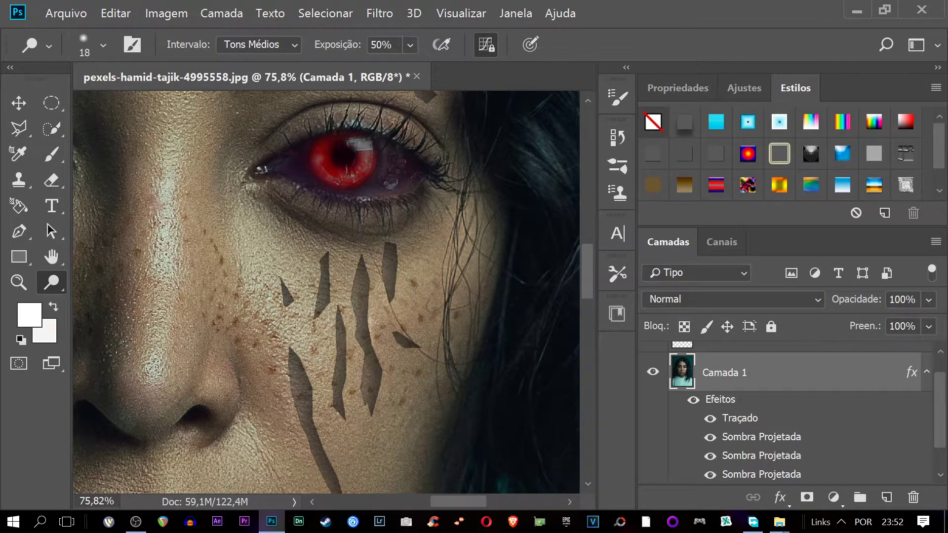
scroll(792, 469, "down", 2)
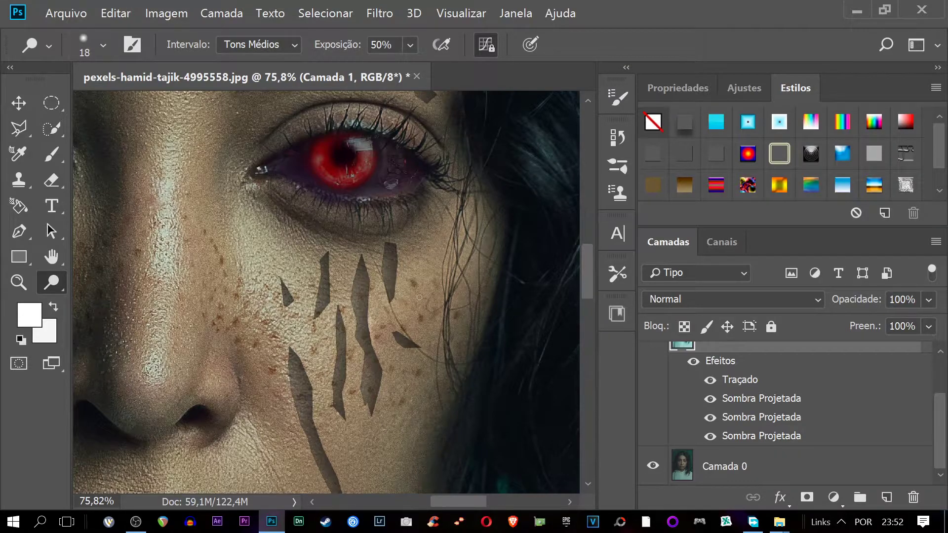
scroll(464, 306, "up", 2)
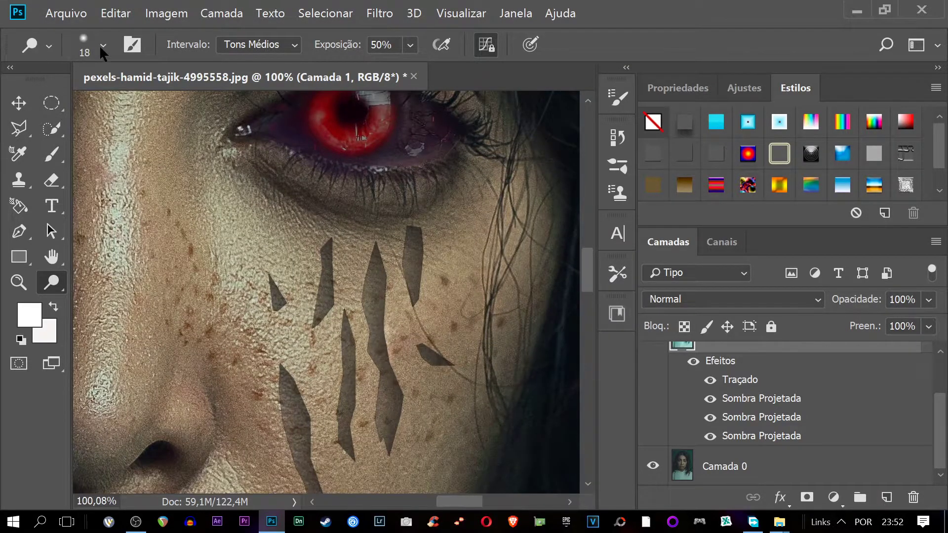
left_click(102, 47)
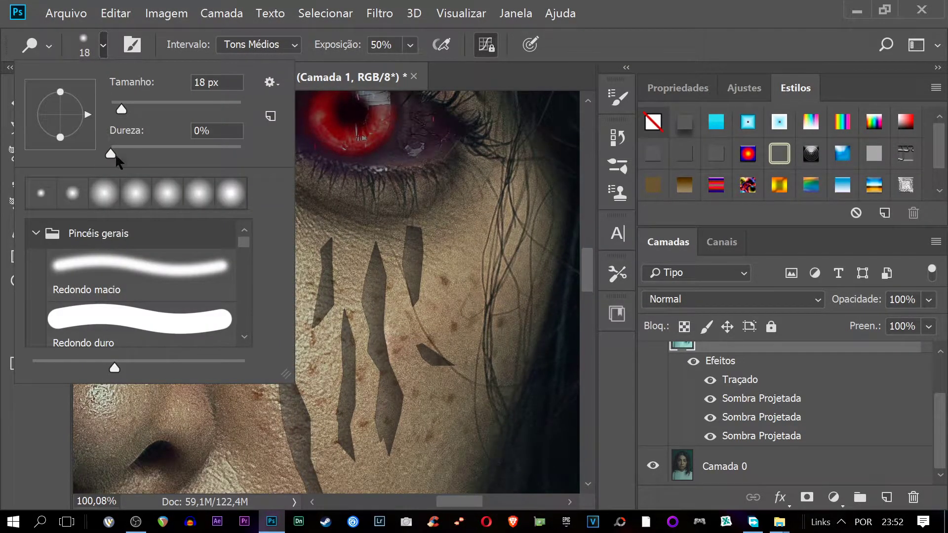
left_click_drag(119, 106, 123, 107)
left_click_drag(129, 108, 127, 114)
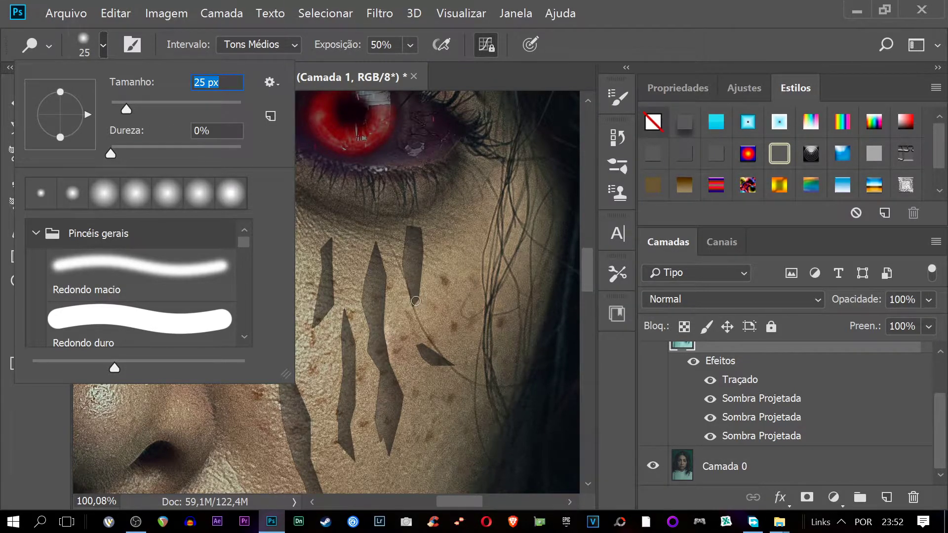
key("Return")
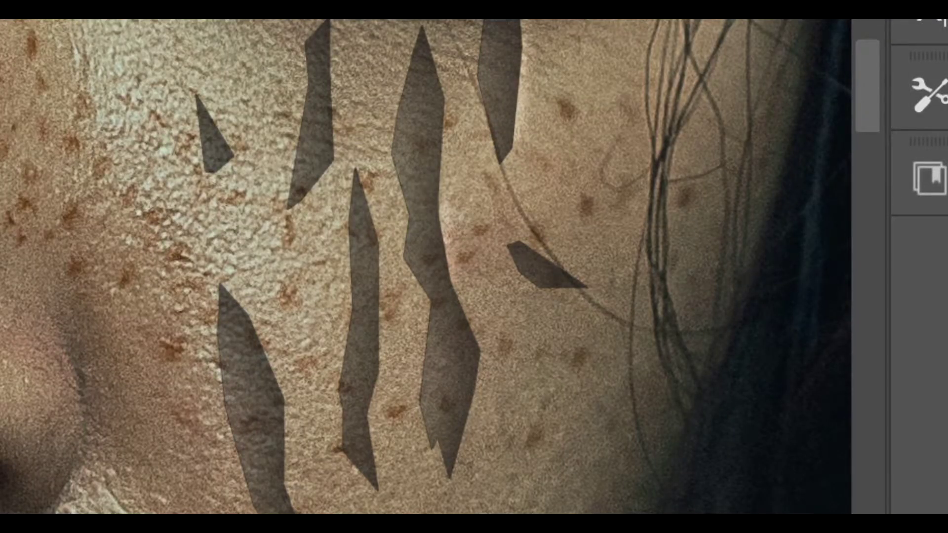
Step: Dodge the right edges of the six cheek scratches to give each a bright rim
mouse_move(525, 25)
left_mouse_down()
mouse_move(519, 243)
mouse_move(585, 280)
left_mouse_up()
mouse_move(525, 241)
left_mouse_down()
mouse_move(584, 273)
mouse_move(519, 235)
left_mouse_up()
mouse_move(468, 318)
left_mouse_down()
mouse_move(423, 29)
mouse_move(441, 109)
left_mouse_up()
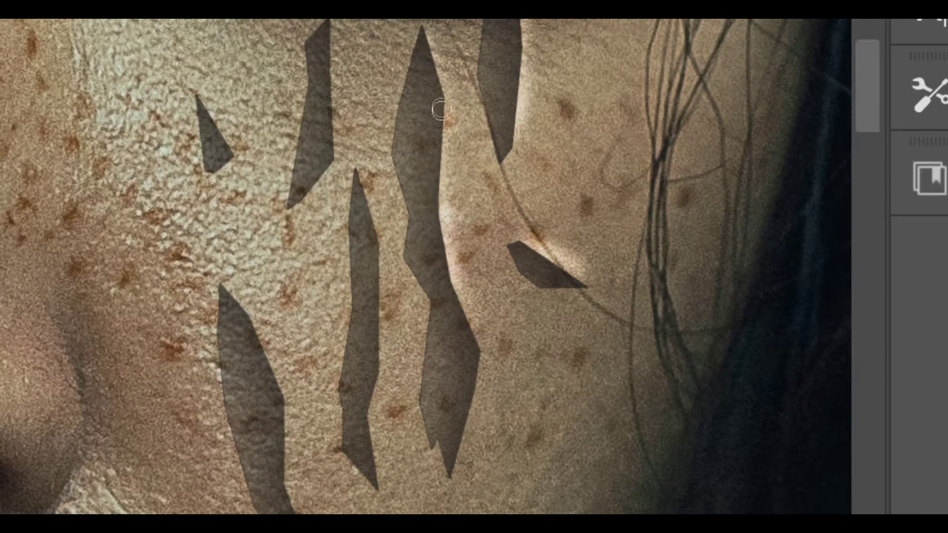
mouse_move(469, 292)
left_mouse_down()
mouse_move(486, 373)
mouse_move(444, 465)
mouse_move(450, 476)
left_mouse_up()
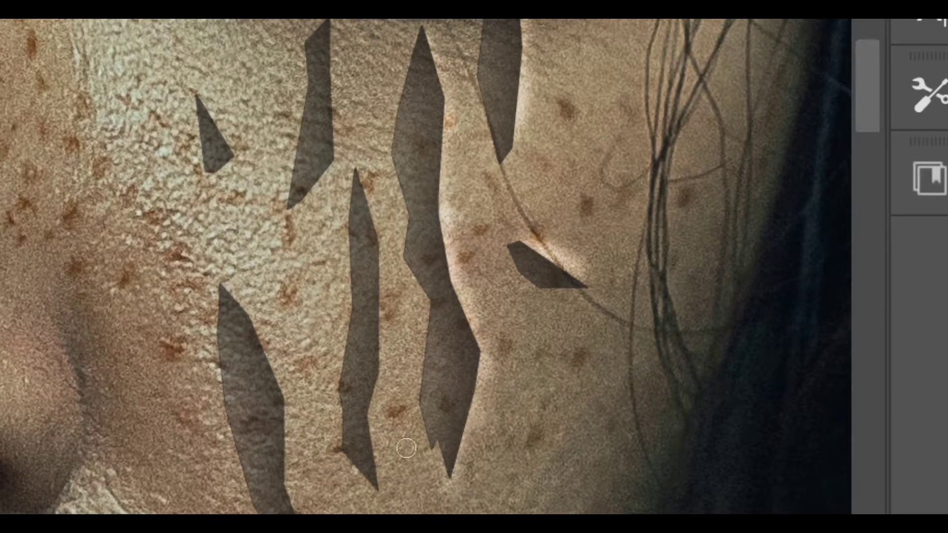
mouse_move(376, 488)
left_mouse_down()
mouse_move(371, 341)
mouse_move(384, 246)
mouse_move(360, 186)
left_mouse_up()
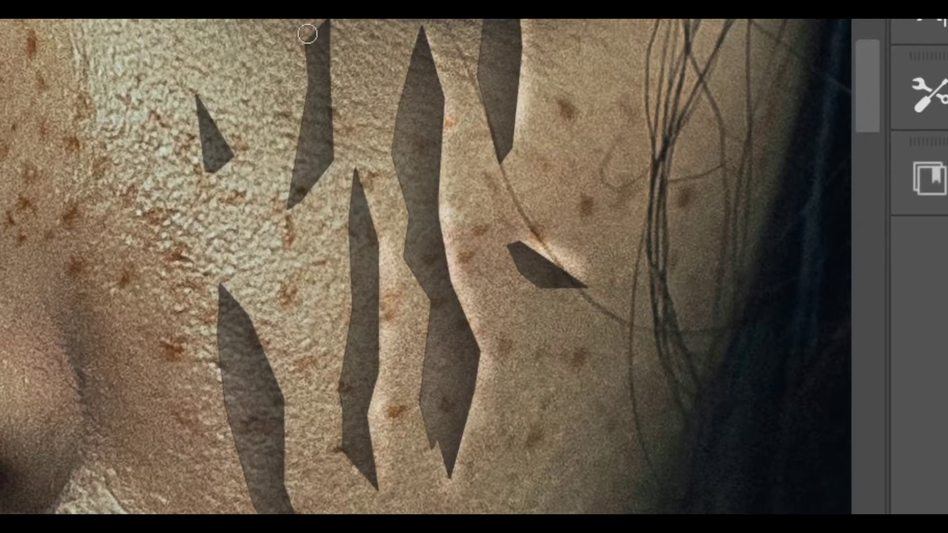
mouse_move(328, 25)
left_mouse_down()
mouse_move(324, 190)
mouse_move(284, 215)
left_mouse_up()
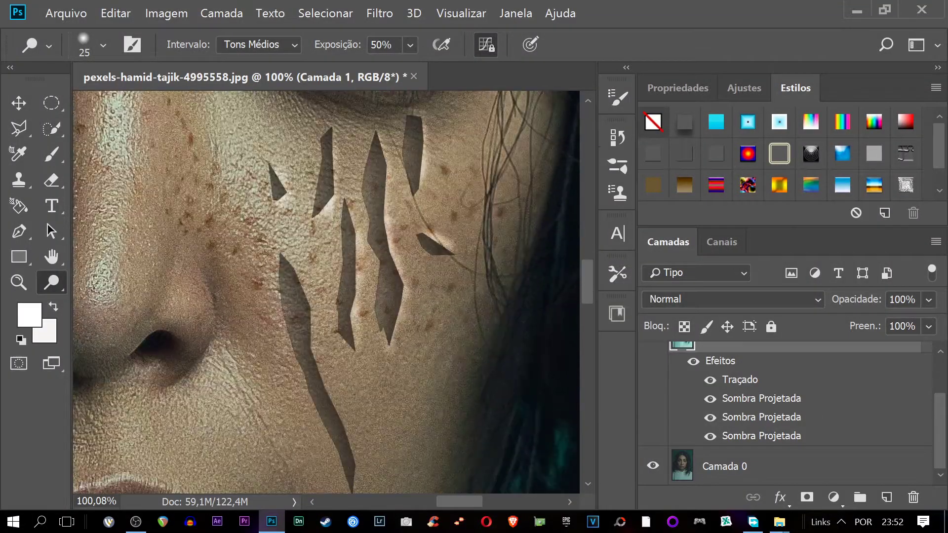
Step: Brighten the right edges of the small crack fragments near the red eye
scroll(275, 288, "down", 3)
left_click_drag(283, 255, 340, 417)
scroll(325, 292, "up", 8)
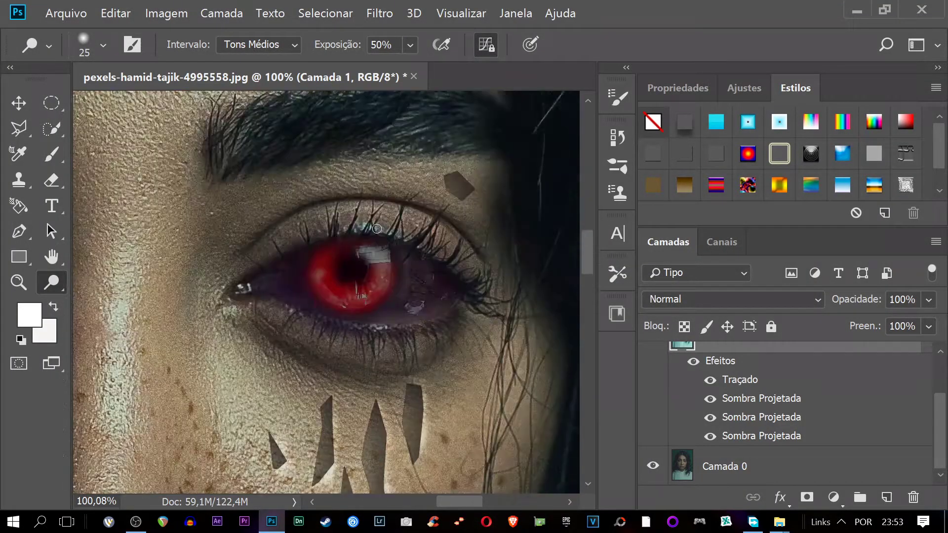
left_click_drag(467, 232, 469, 259)
left_click_drag(446, 217, 469, 237)
scroll(459, 237, "up", 4)
mouse_move(397, 225)
left_mouse_down()
mouse_move(420, 259)
mouse_move(409, 274)
left_mouse_up()
left_click_drag(344, 265, 363, 173)
Step: Dodge the right edges of the left and lower forehead cracks
scroll(363, 173, "up", 3)
left_click_drag(364, 237, 352, 148)
left_click_drag(335, 251, 299, 155)
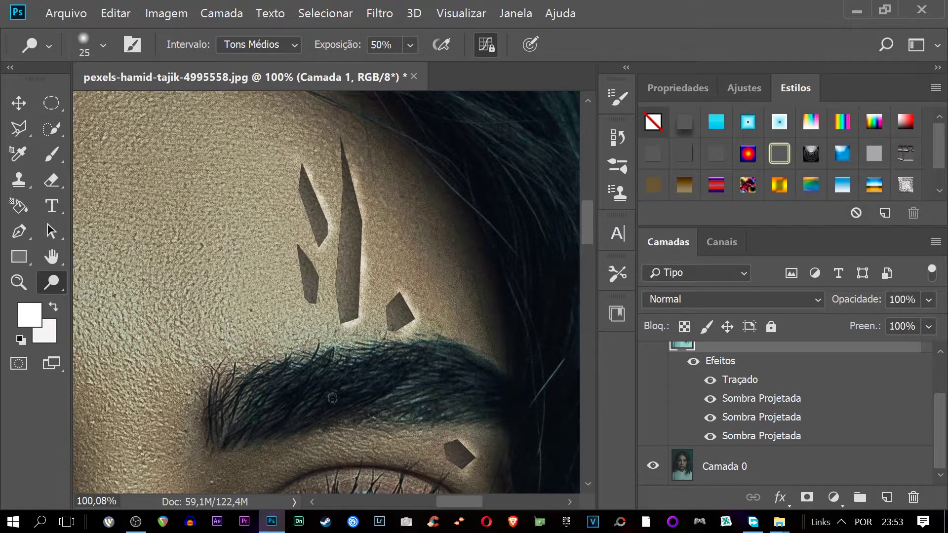
left_click_drag(315, 264, 319, 299)
scroll(326, 191, "down", 5)
scroll(326, 197, "down", 2)
scroll(327, 207, "up", 2)
scroll(327, 219, "down", 3)
scroll(327, 218, "down", 1)
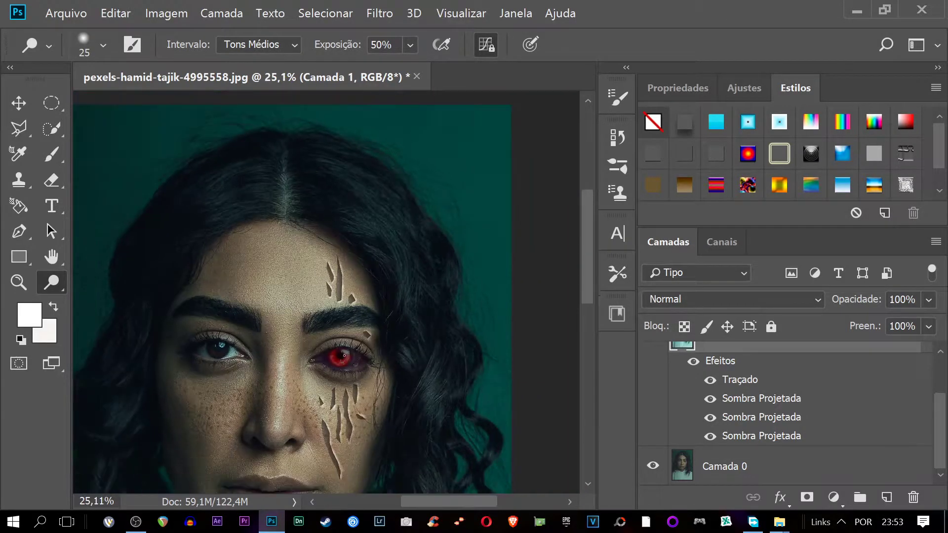
scroll(336, 415, "up", 3)
scroll(338, 417, "up", 1)
left_click_drag(313, 250, 342, 277)
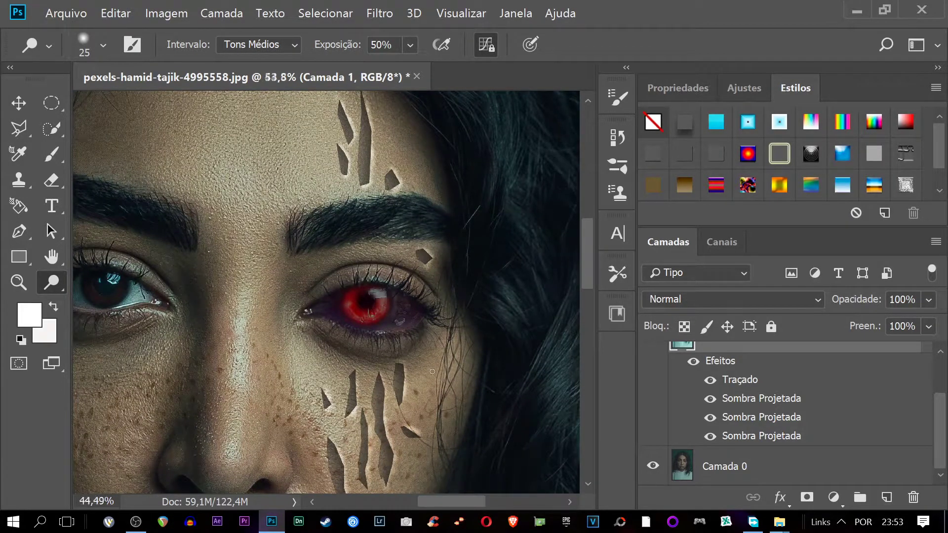
Step: Duplicate Camada 1 with its effects as Camada 1 copiar
scroll(432, 372, "down", 2)
scroll(406, 376, "down", 1)
scroll(403, 376, "up", 1)
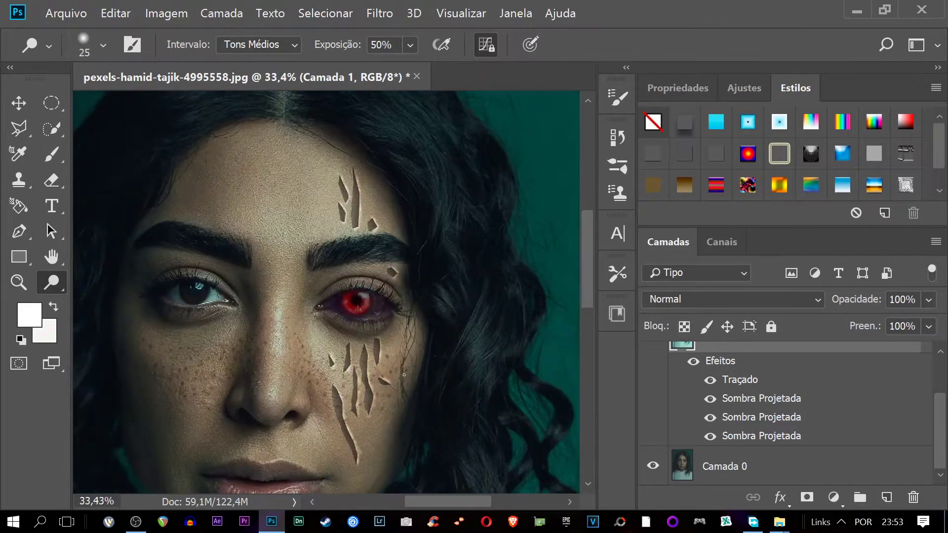
scroll(404, 375, "down", 1)
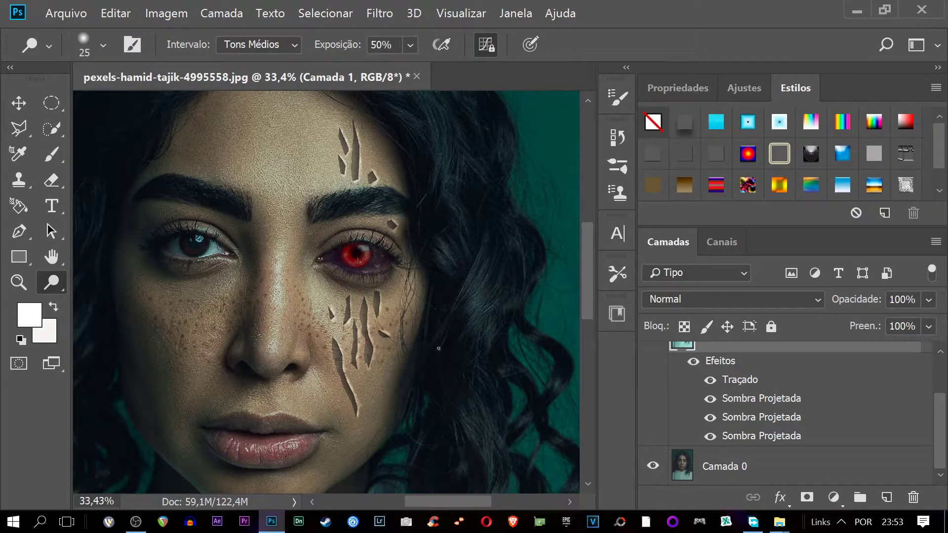
scroll(447, 333, "down", 1)
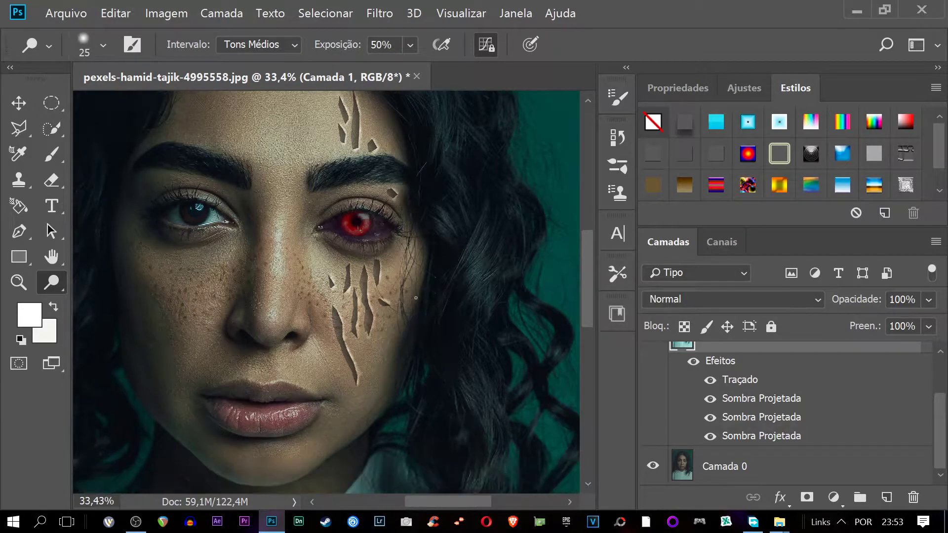
scroll(415, 298, "up", 2)
scroll(421, 294, "up", 1)
scroll(421, 294, "down", 1)
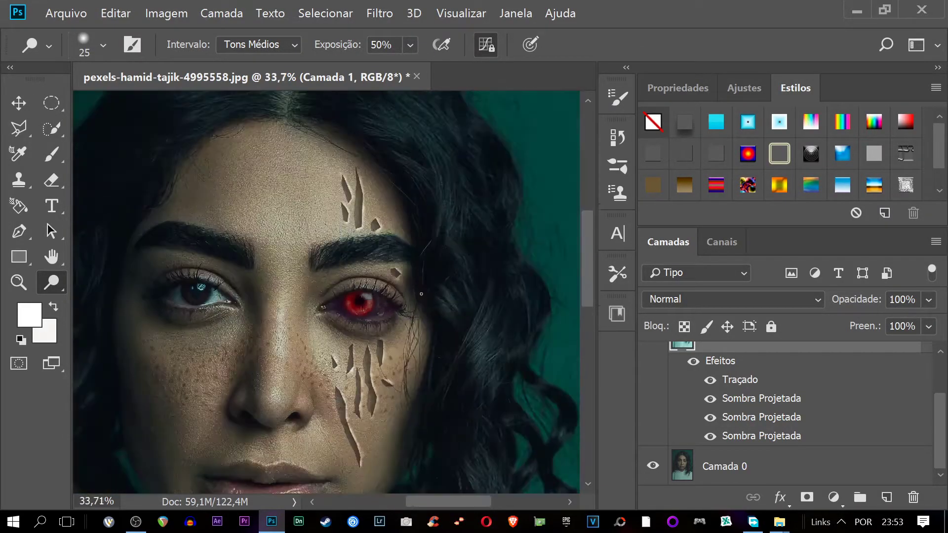
scroll(421, 295, "up", 1)
scroll(421, 295, "down", 1)
scroll(421, 294, "down", 1)
scroll(421, 294, "up", 1)
scroll(421, 293, "up", 1)
scroll(422, 294, "up", 1)
scroll(422, 294, "down", 2)
scroll(422, 294, "down", 2)
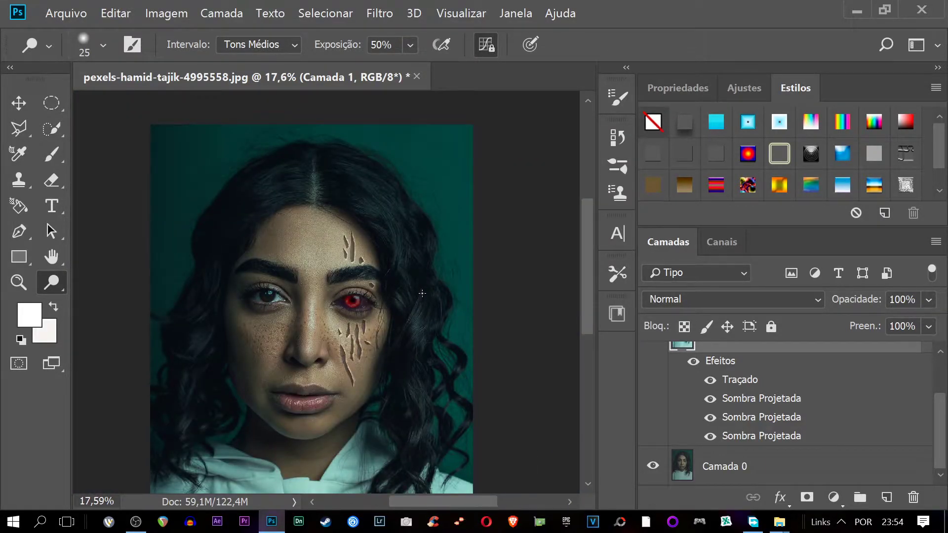
scroll(422, 294, "up", 1)
scroll(424, 296, "up", 2)
scroll(447, 302, "down", 1)
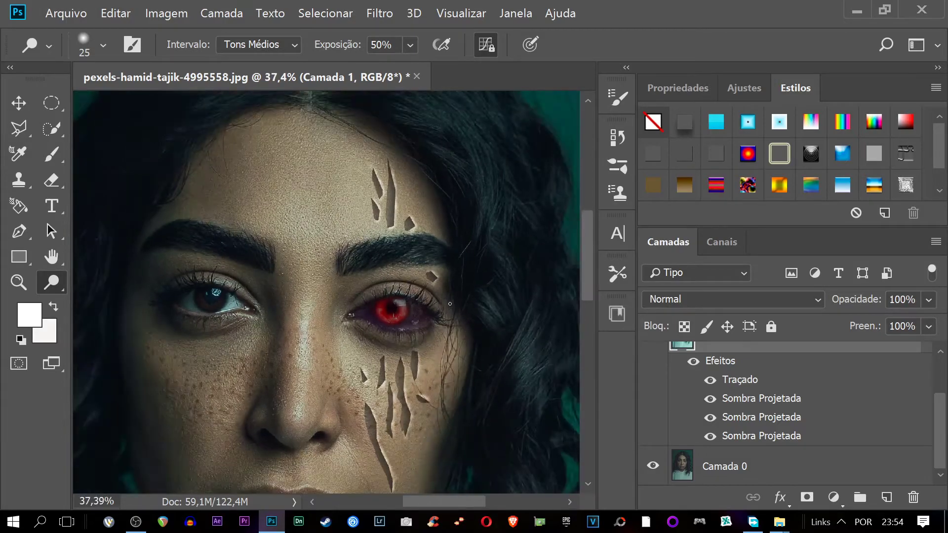
scroll(449, 304, "down", 3)
scroll(781, 430, "up", 2)
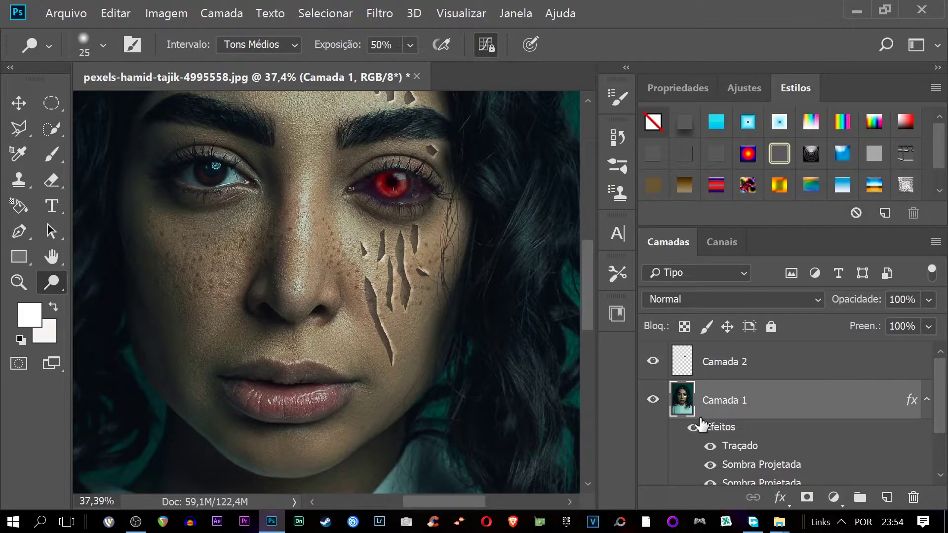
key("ctrl+j")
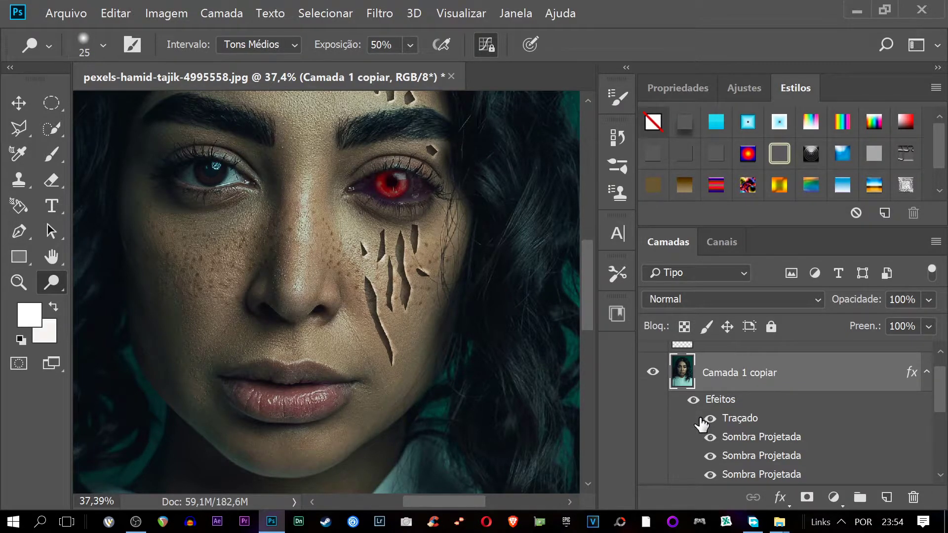
Step: Strip all layer effects from Camada 1 copiar with the No Style swatch
scroll(731, 399, "up", 1)
scroll(730, 398, "down", 3)
scroll(733, 410, "up", 3)
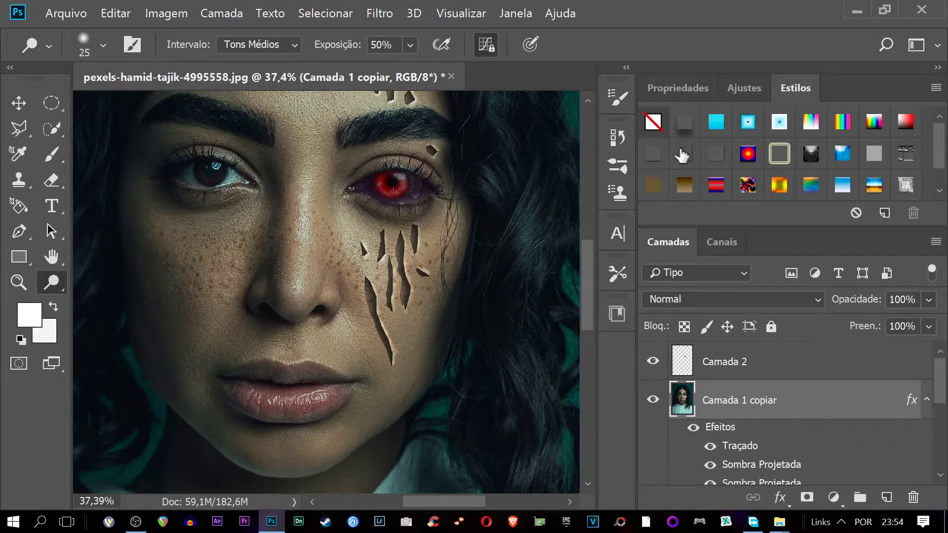
left_click(652, 122)
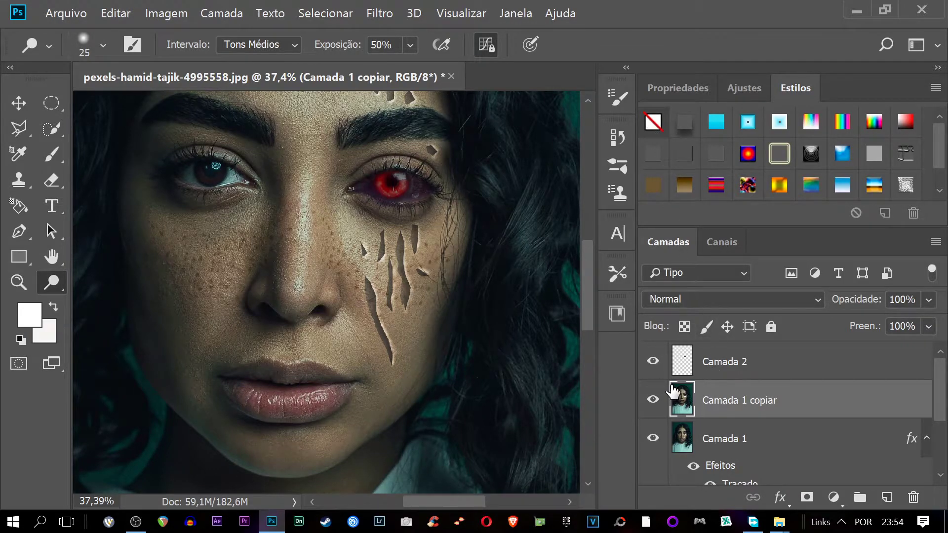
Step: Add a new empty layer, Camada 2, above the copy
scroll(677, 433, "down", 2)
scroll(712, 408, "up", 2)
scroll(710, 409, "down", 2)
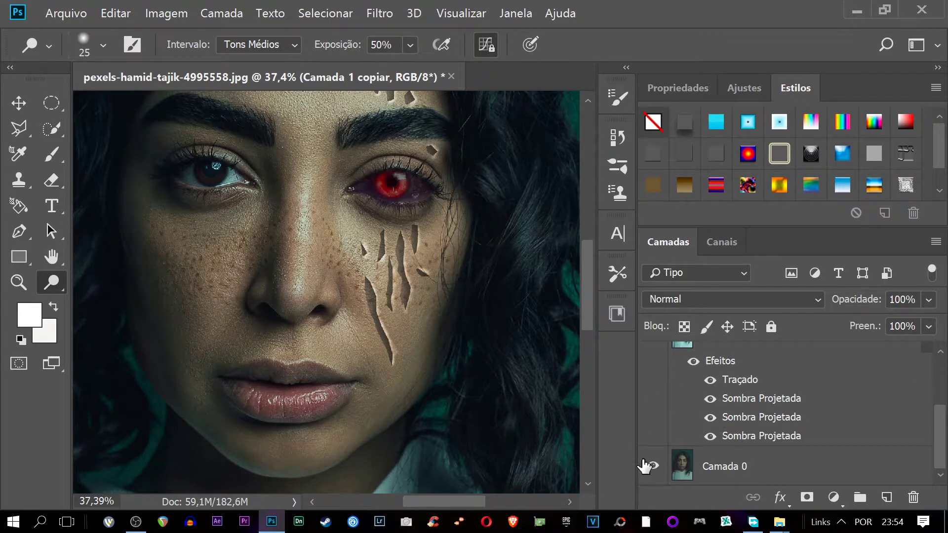
scroll(714, 467, "up", 1)
scroll(730, 432, "up", 3)
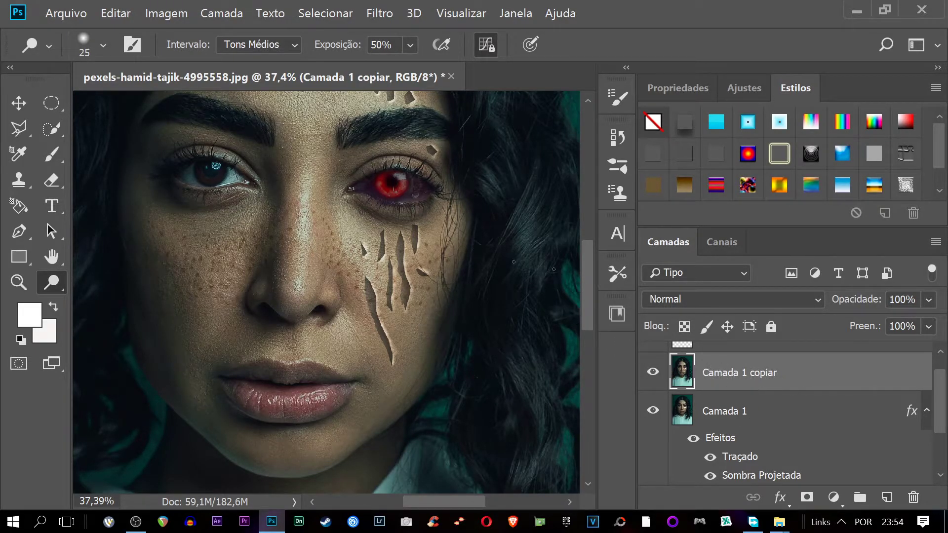
key("ctrl+shift+alt+n")
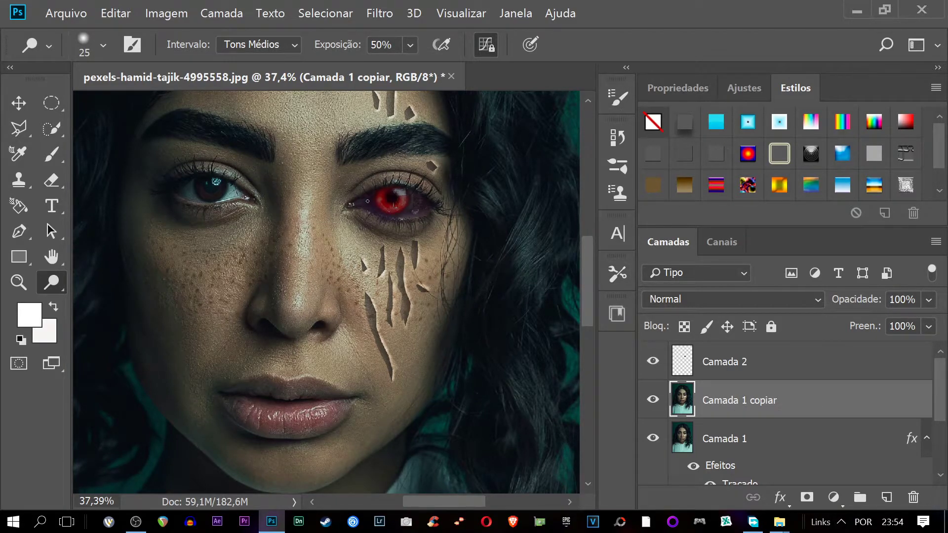
left_click(379, 14)
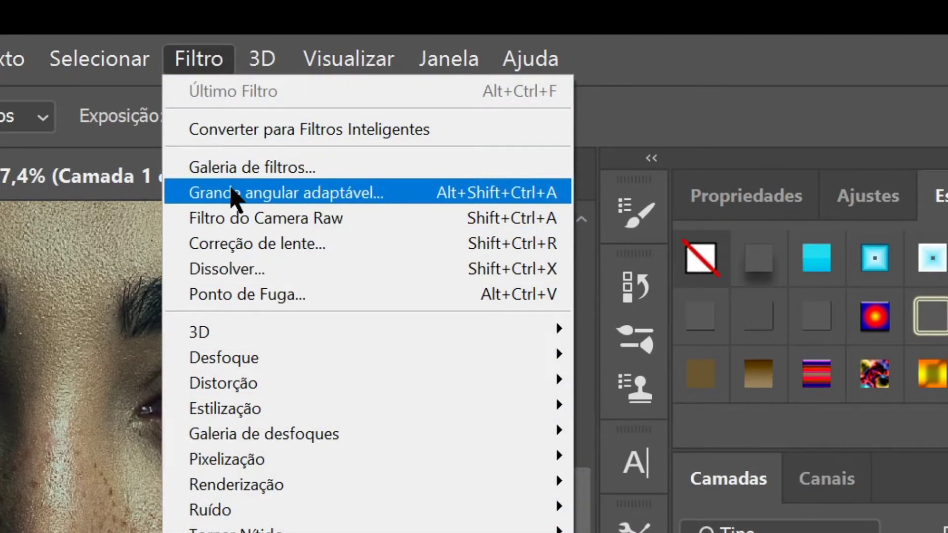
Step: Apply Filter Gallery's Artístico > Plastificação with Intensidade 12, Detalhe 2, Suavidade 5
left_click(235, 169)
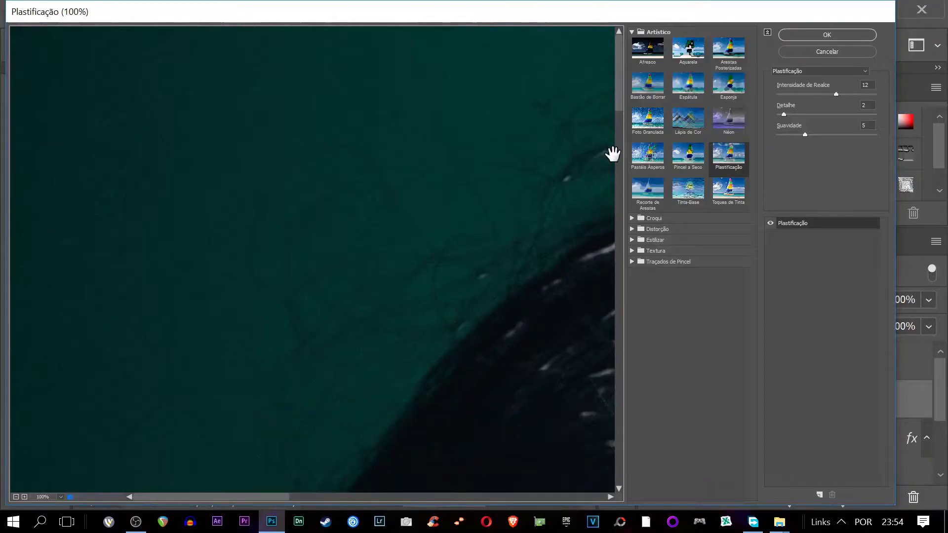
left_click(421, 198, "alt")
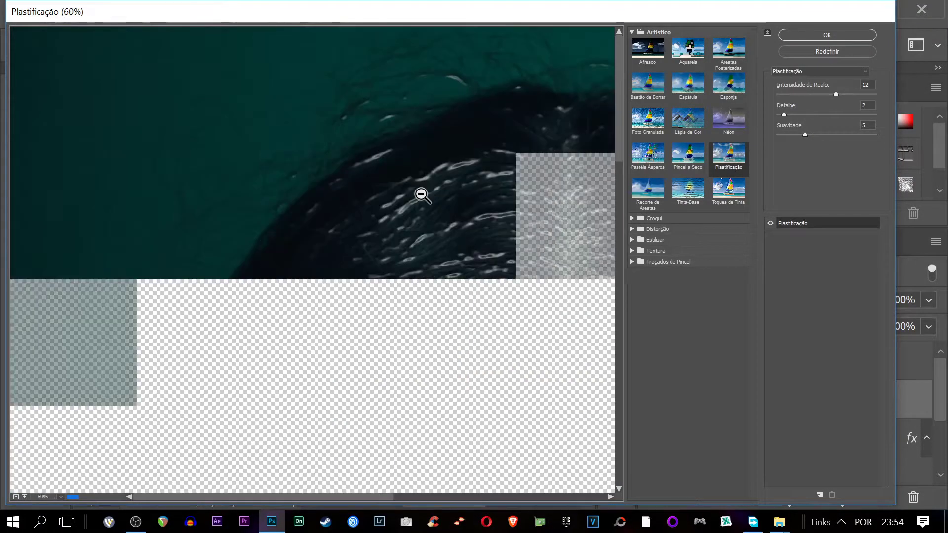
left_click(423, 203, "alt")
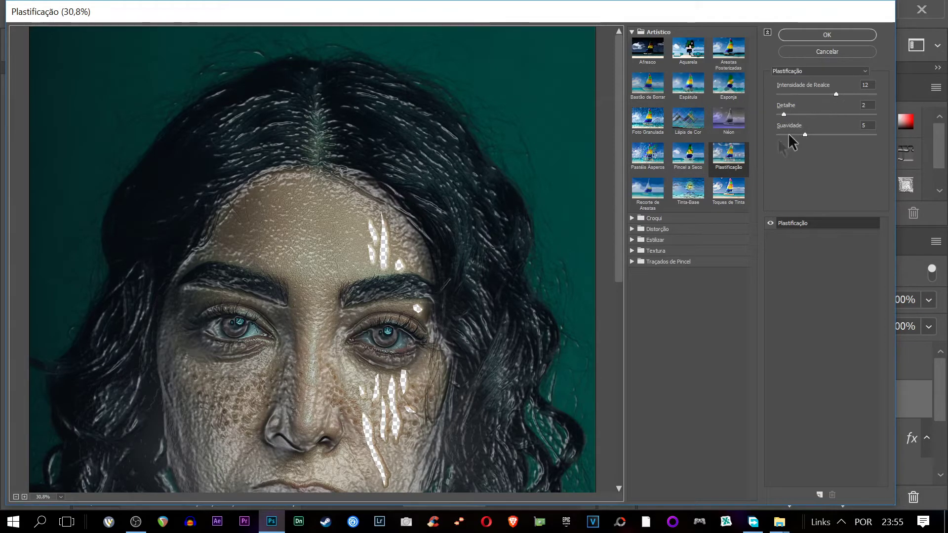
scroll(435, 242, "down", 2)
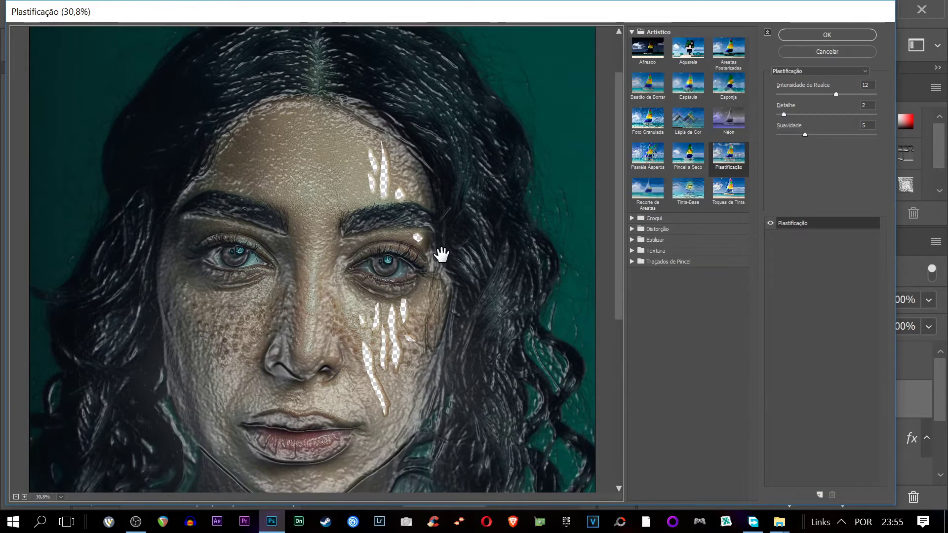
scroll(439, 254, "down", 1)
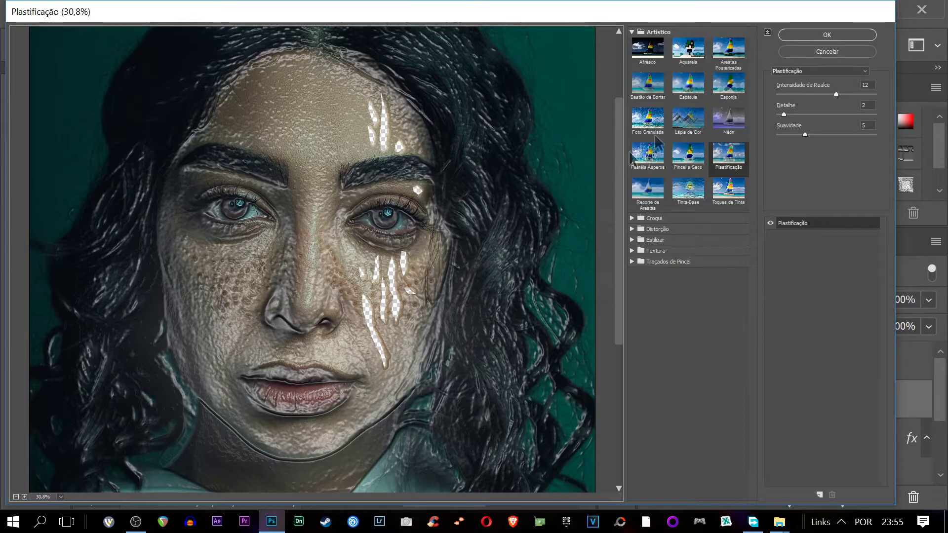
left_click(820, 36)
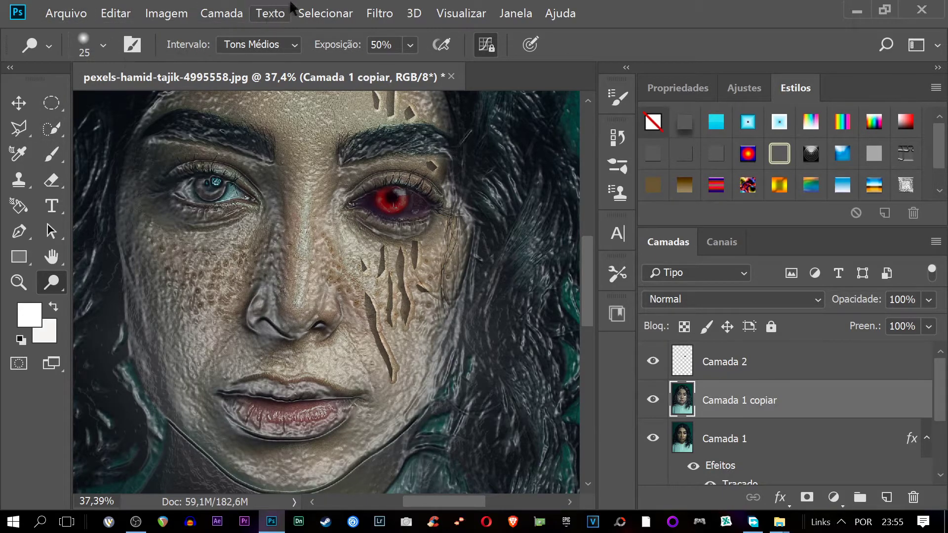
Step: Select the Eraser with a soft brush enlarged to about 412 px
left_click(52, 181)
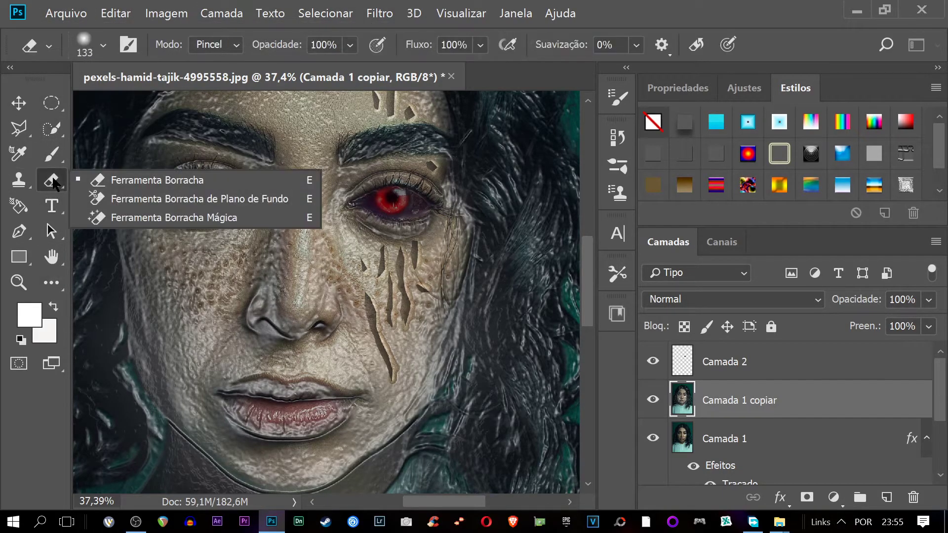
left_click(148, 181)
key("super")
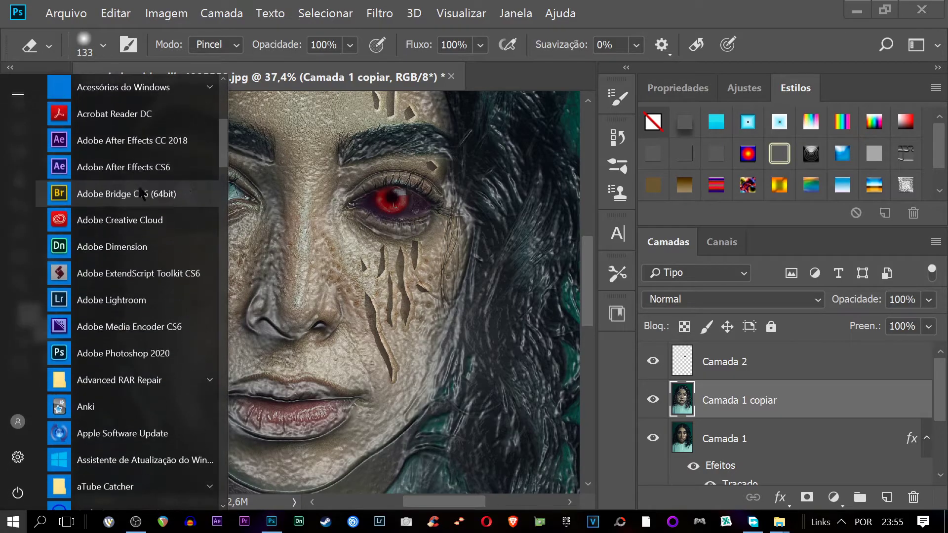
scroll(411, 173, "down", 1)
scroll(411, 173, "down", 2)
scroll(411, 173, "down", 3)
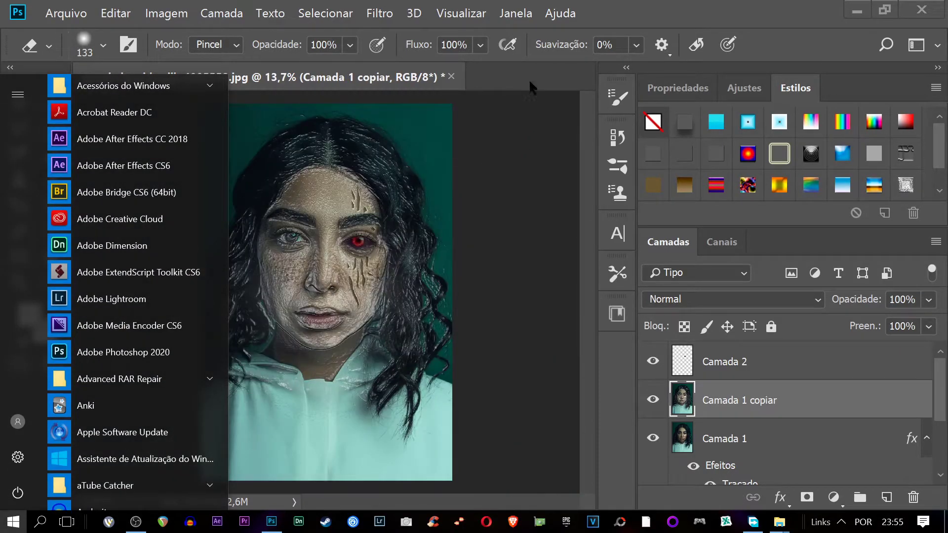
left_click(529, 86)
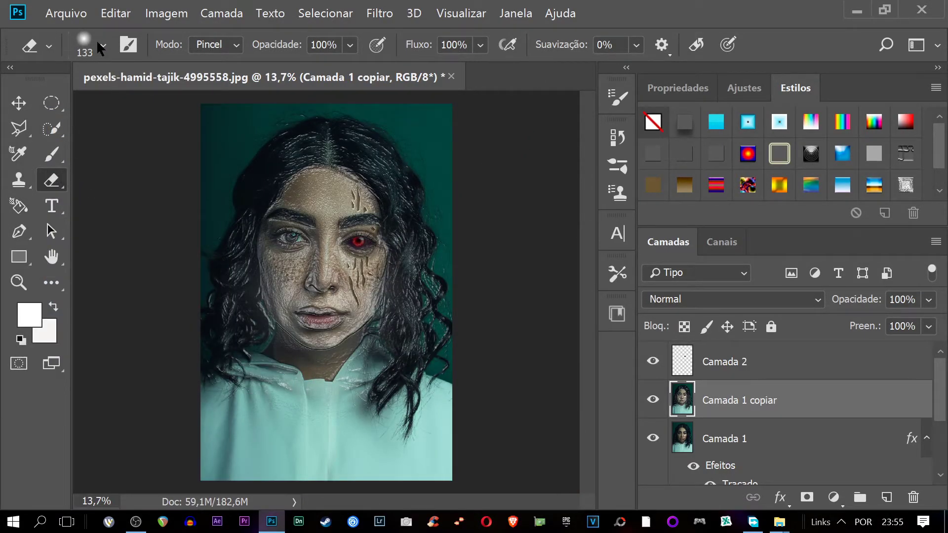
left_click(101, 45)
left_click_drag(213, 109, 222, 107)
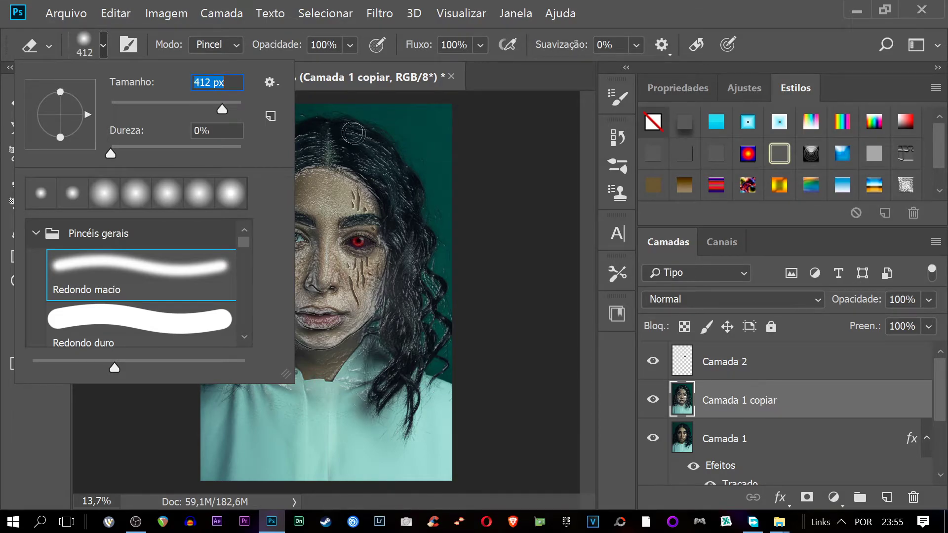
left_click(311, 117)
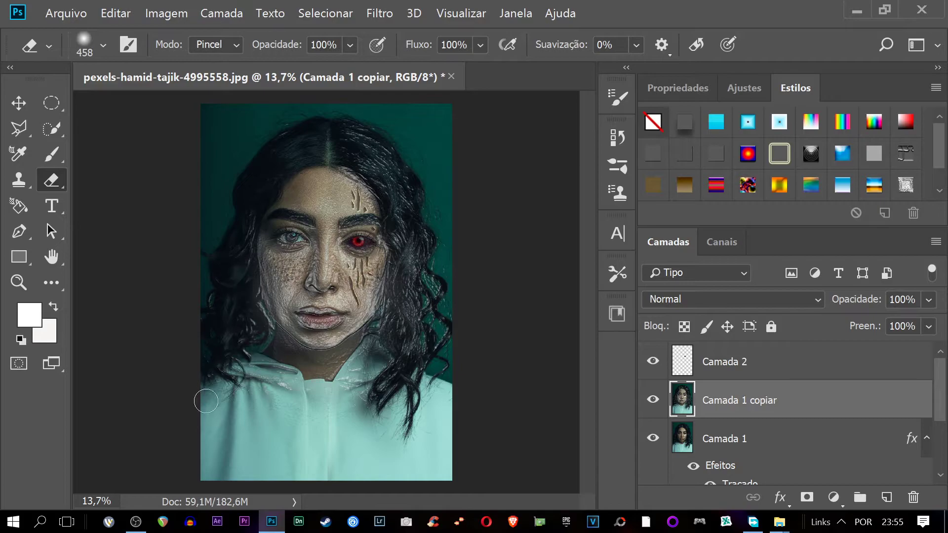
Step: Erase the plastic-wrap texture from the hair, hoodie, jaw and cheek
mouse_move(370, 358)
left_mouse_down()
mouse_move(393, 365)
mouse_move(434, 316)
mouse_move(411, 347)
mouse_move(388, 334)
mouse_move(391, 302)
left_mouse_up()
mouse_move(370, 333)
left_mouse_down()
mouse_move(351, 332)
mouse_move(338, 309)
left_mouse_up()
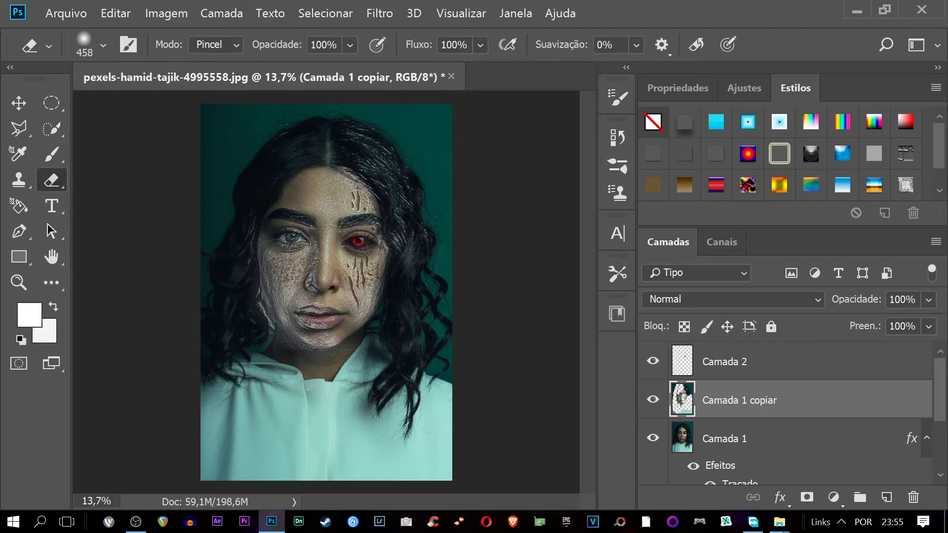
scroll(329, 201, "up", 3)
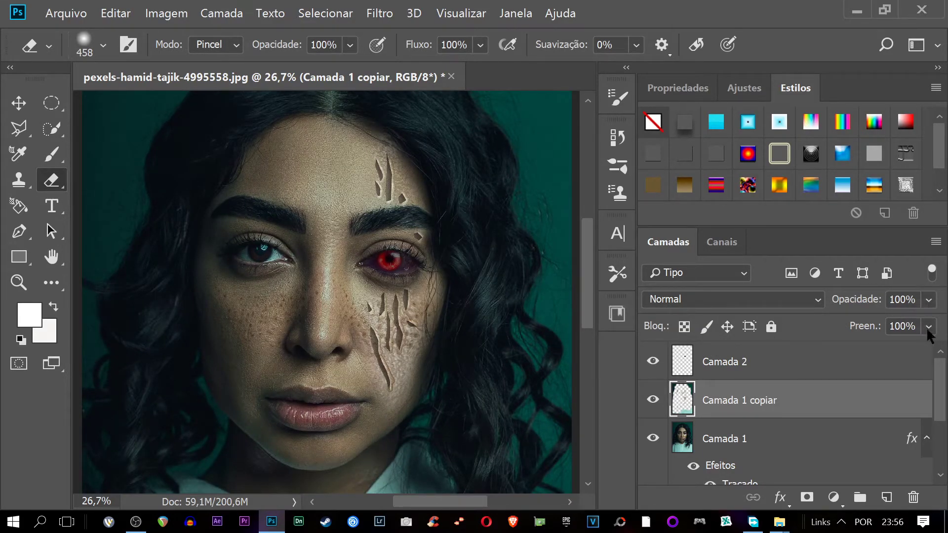
Step: Set the Camada 1 copiar texture layer's opacity to 73%
left_click(931, 302)
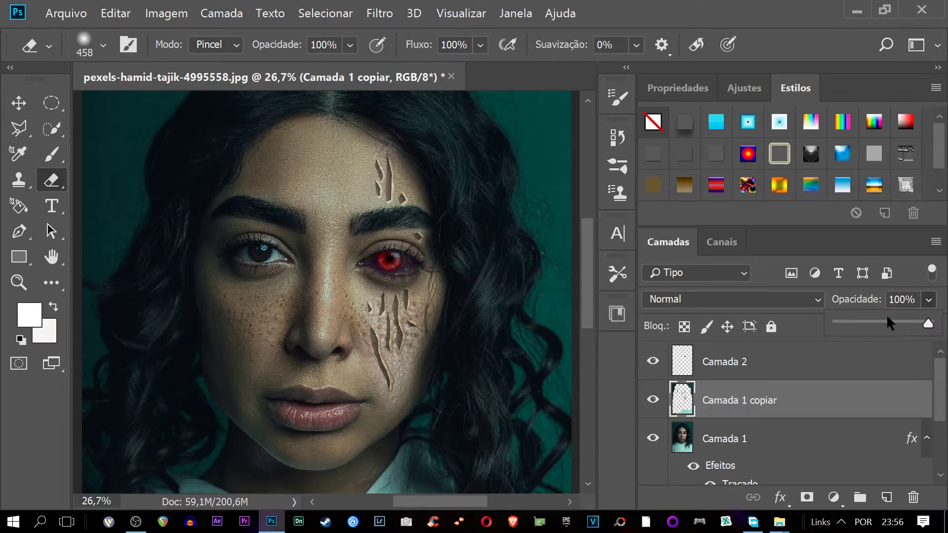
left_click(873, 322)
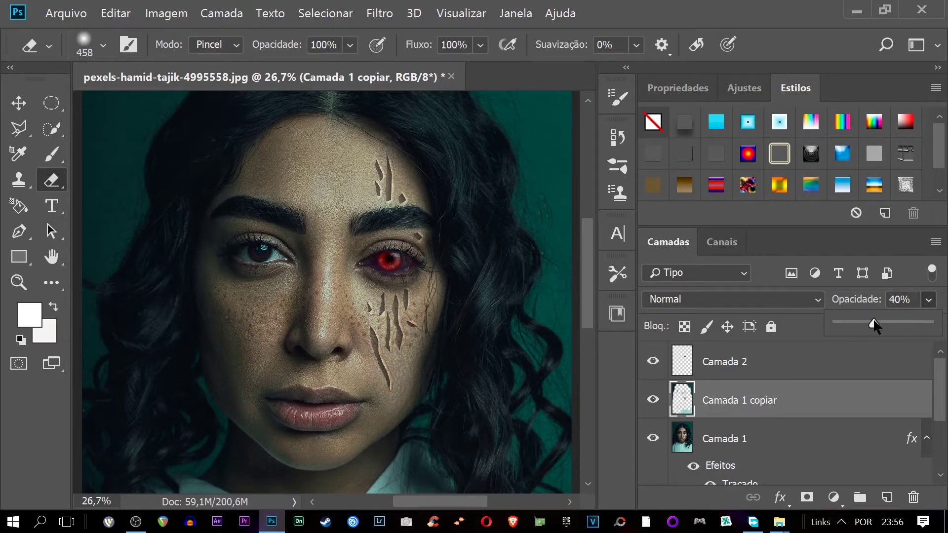
left_click(877, 316)
left_click_drag(903, 323, 901, 326)
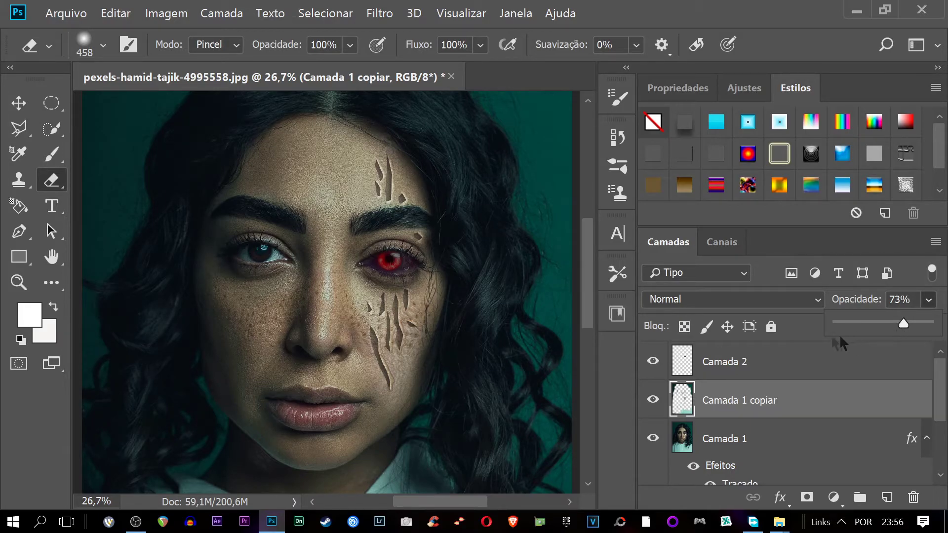
Step: Zoom in and out on the finished 'eye' portrait in Windows Photo Viewer
scroll(469, 434, "down", 1)
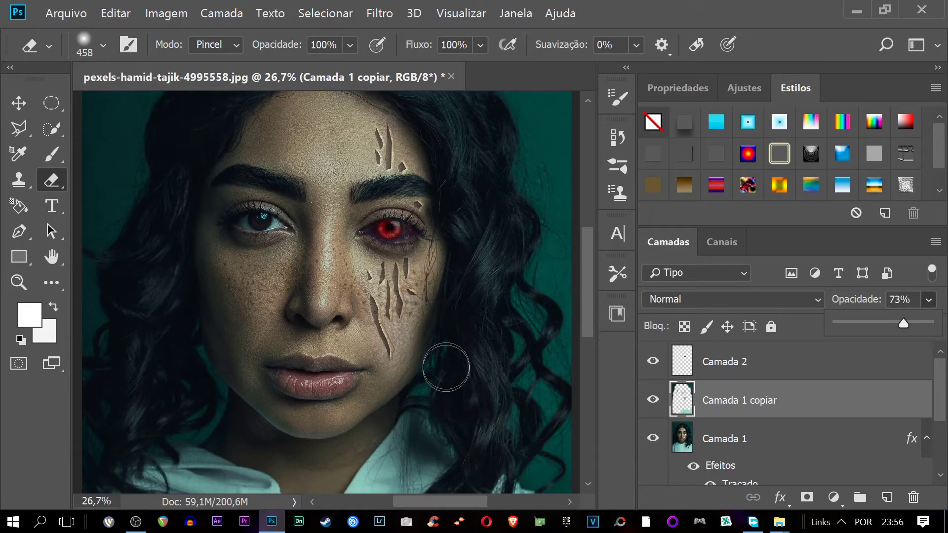
scroll(446, 332, "down", 3)
scroll(446, 327, "up", 2)
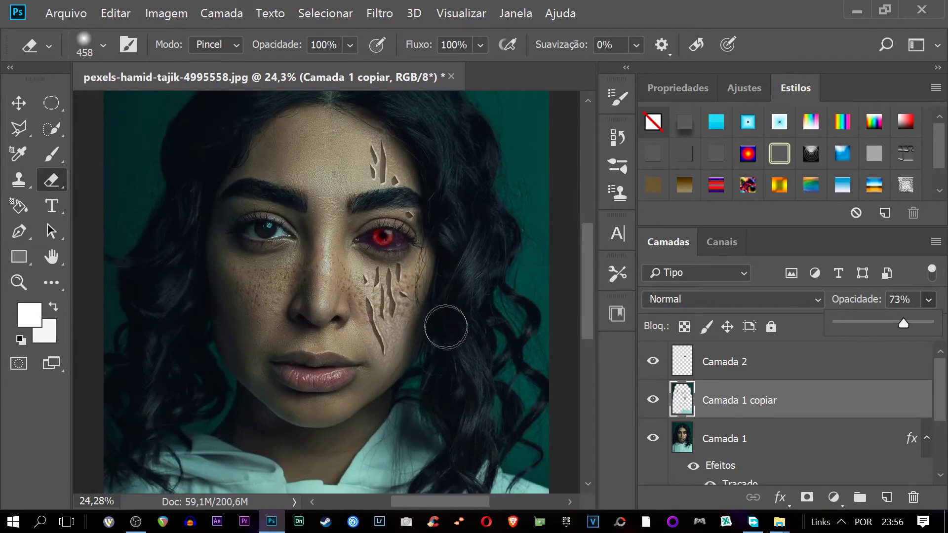
scroll(446, 327, "up", 3)
scroll(459, 296, "down", 3)
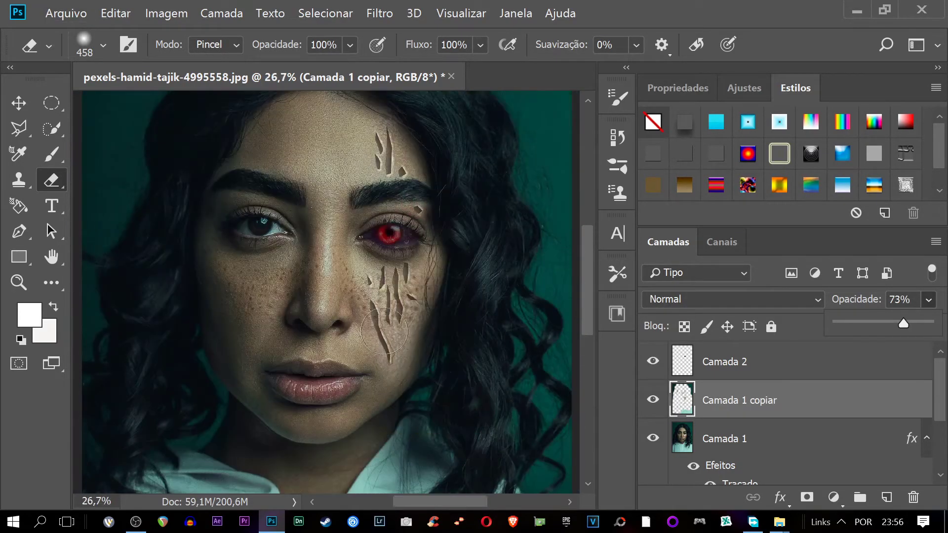
scroll(375, 329, "down", 3)
scroll(376, 329, "up", 3)
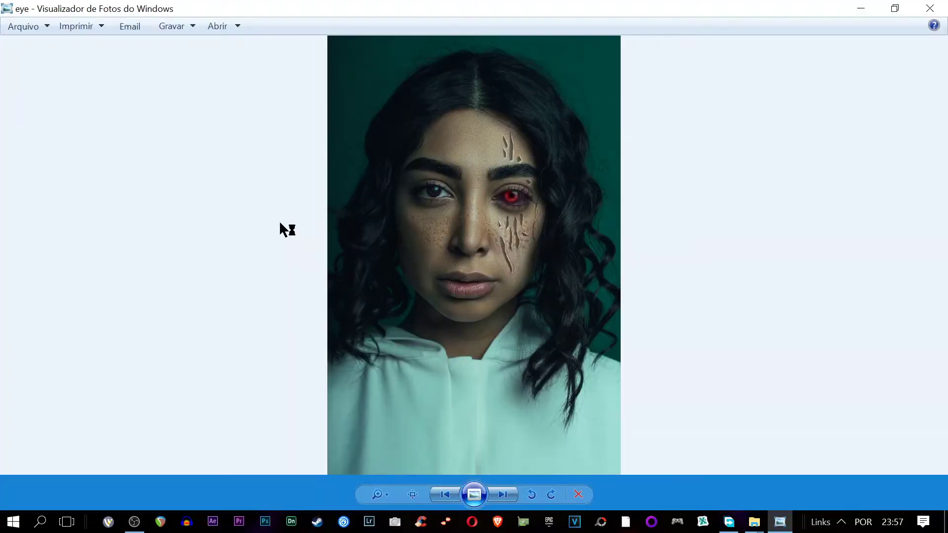
scroll(552, 231, "up", 2)
scroll(592, 208, "up", 1)
scroll(568, 296, "up", 1)
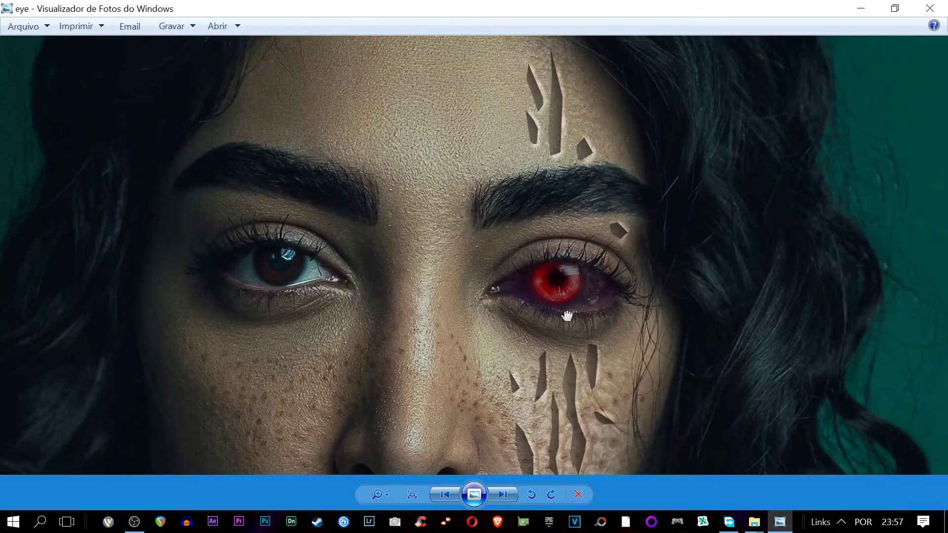
scroll(526, 225, "up", 1)
scroll(526, 226, "down", 3)
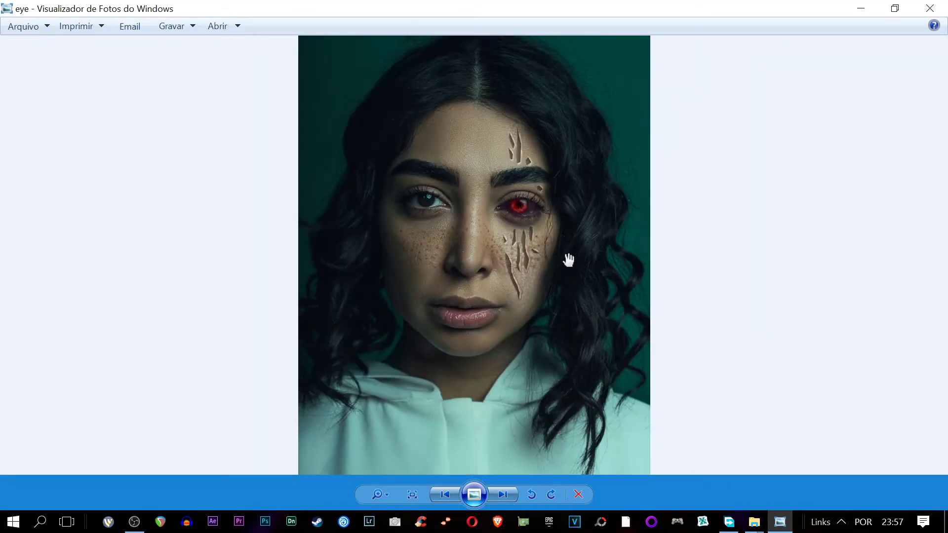
scroll(567, 259, "up", 1)
scroll(565, 256, "up", 1)
scroll(602, 307, "up", 2)
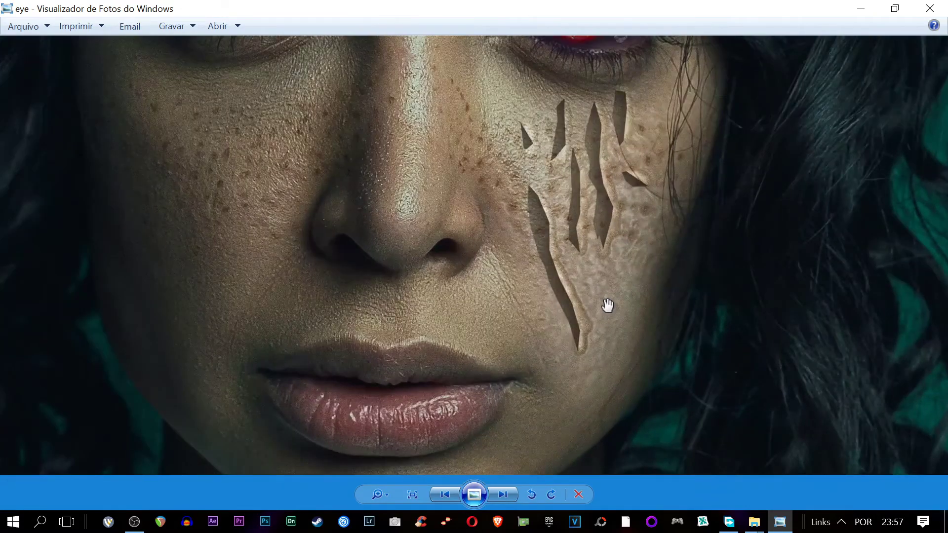
scroll(607, 304, "up", 1)
scroll(609, 296, "down", 4)
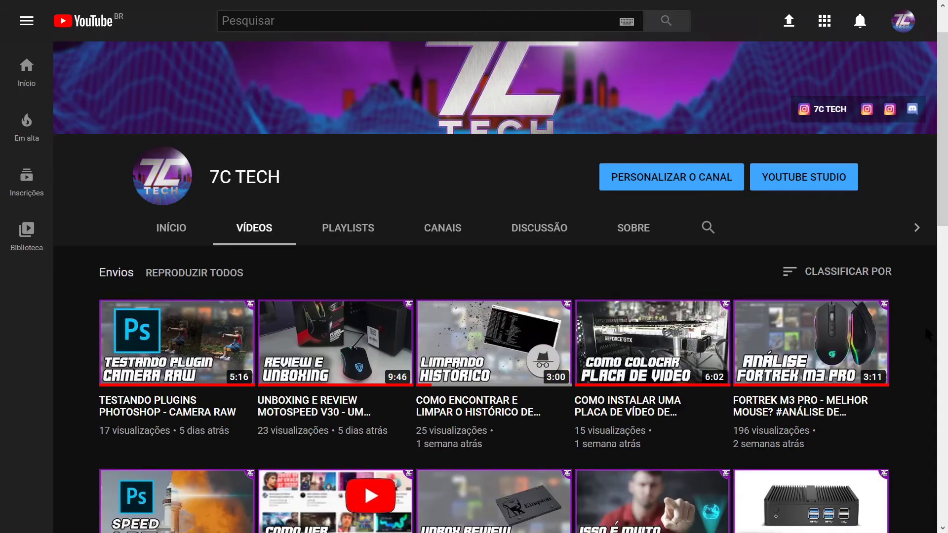
Step: Scroll down the channel's video list to older uploads, then back up slightly
scroll(925, 325, "down", 1)
scroll(925, 325, "down", 2)
scroll(925, 325, "down", 3)
scroll(925, 325, "down", 1)
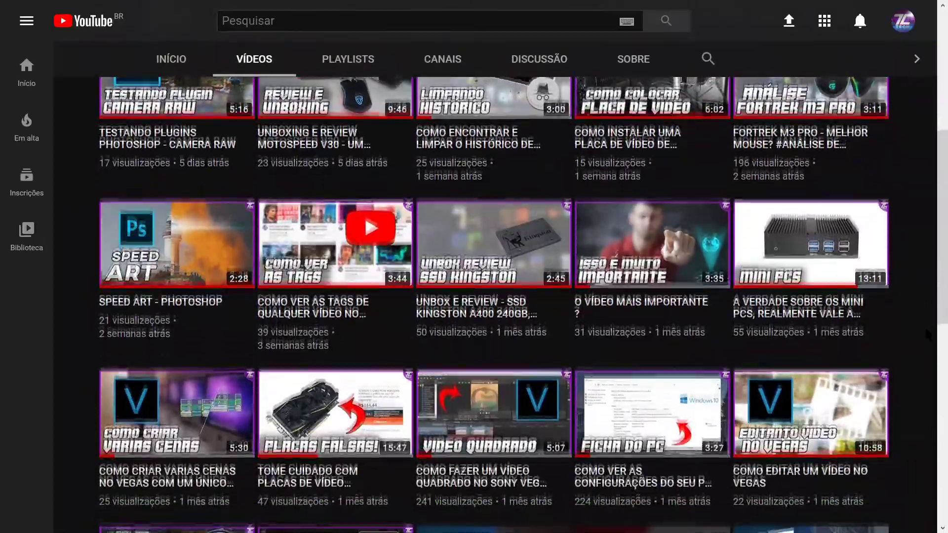
scroll(925, 326, "down", 1)
scroll(926, 330, "down", 1)
scroll(926, 333, "down", 1)
scroll(926, 335, "down", 1)
scroll(927, 334, "down", 1)
scroll(927, 335, "down", 1)
scroll(927, 336, "down", 1)
scroll(927, 336, "down", 1)
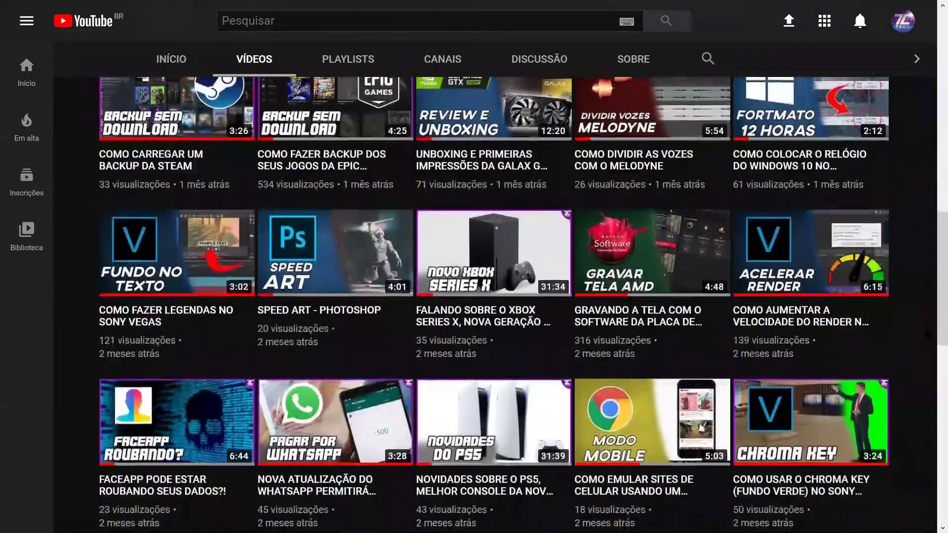
scroll(927, 336, "down", 1)
scroll(927, 335, "down", 1)
scroll(927, 335, "down", 1)
scroll(927, 334, "down", 1)
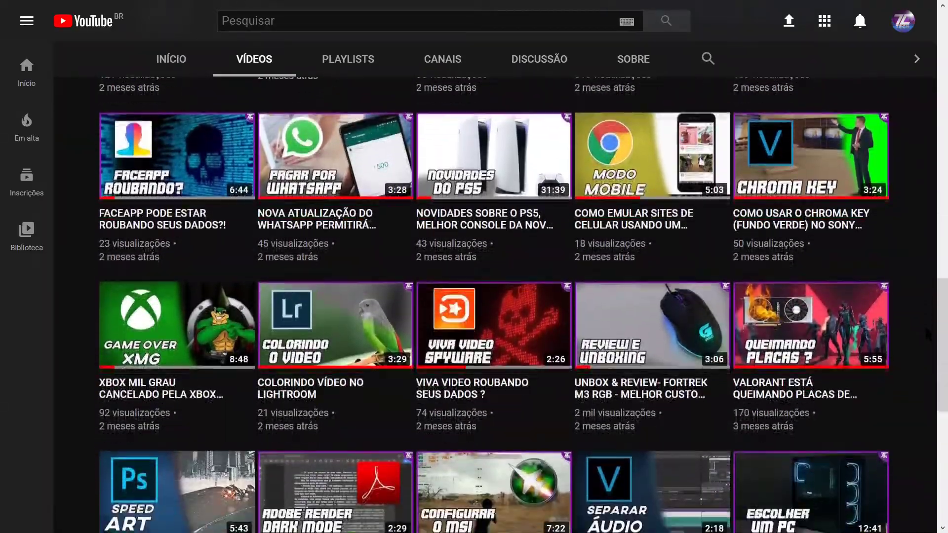
scroll(927, 335, "down", 1)
scroll(927, 335, "down", 1)
scroll(927, 336, "down", 1)
scroll(926, 335, "down", 1)
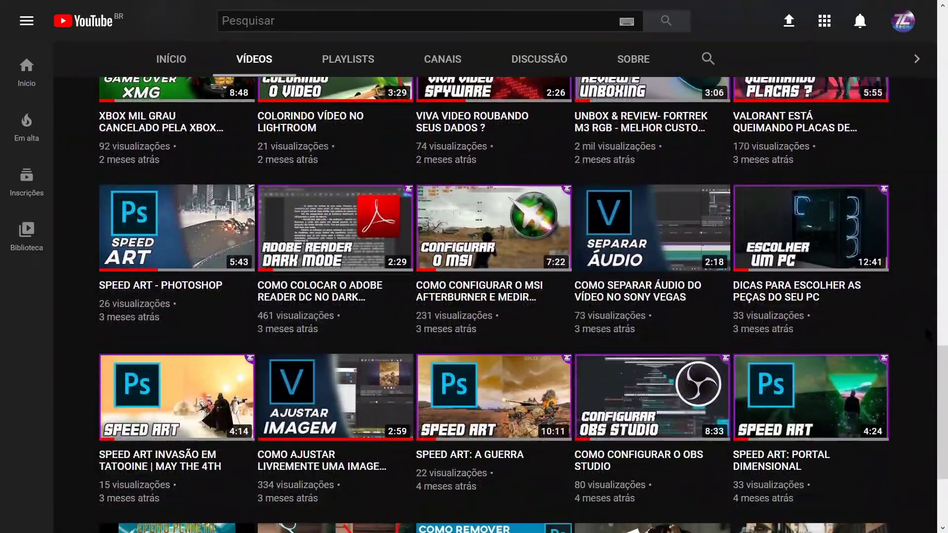
scroll(926, 335, "down", 1)
scroll(926, 334, "down", 1)
scroll(926, 334, "down", 1)
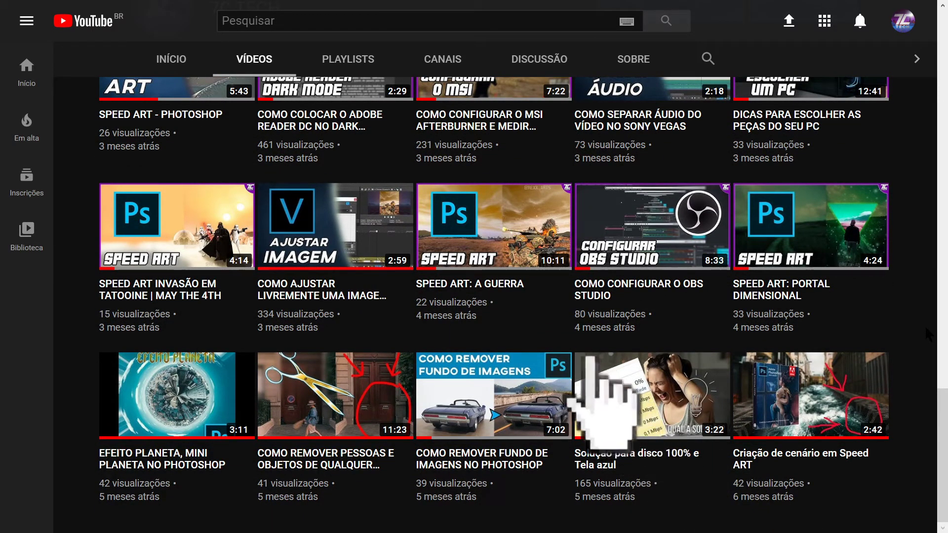
scroll(926, 328, "up", 2)
scroll(926, 329, "up", 1)
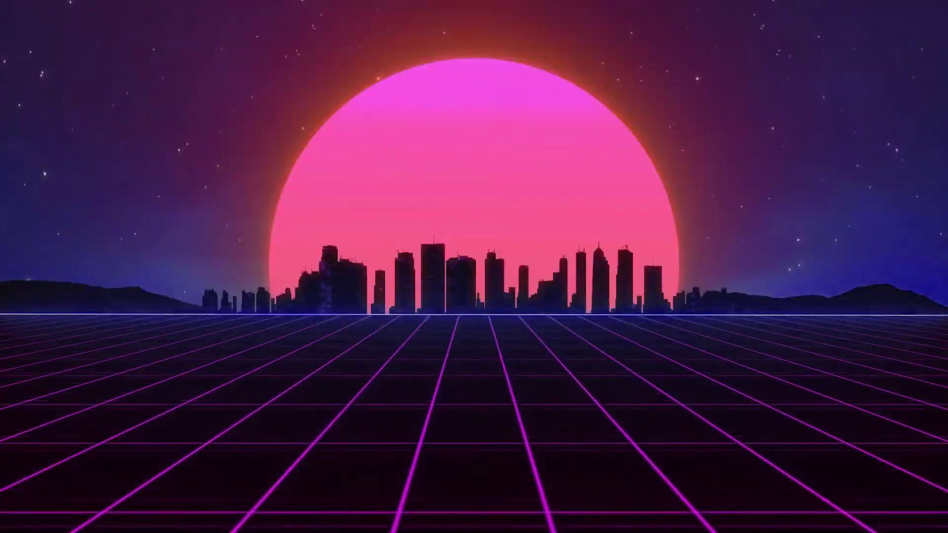